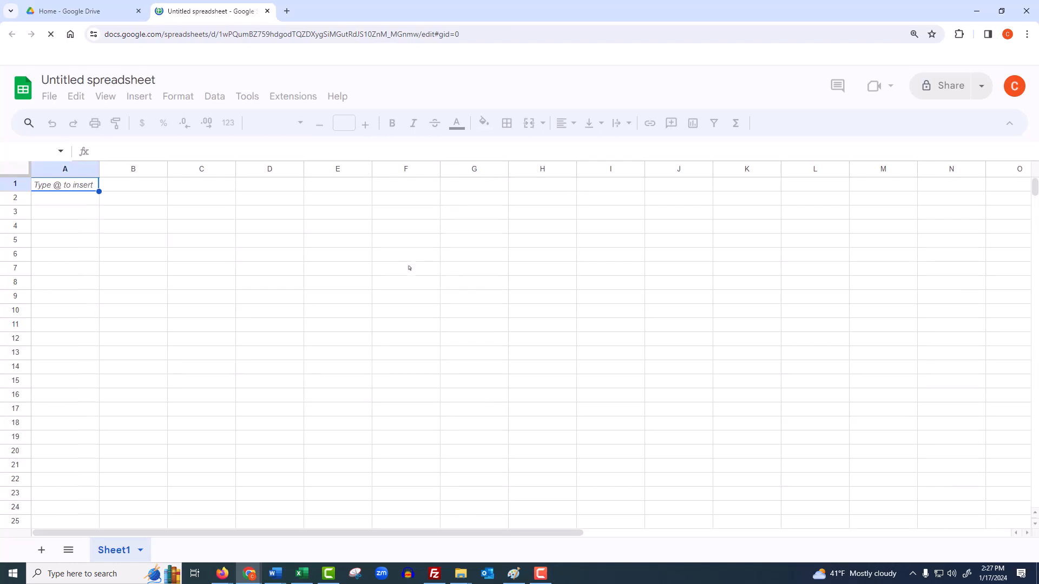
Rename the spreadsheet "M&M Pie Chart"
left_click(105, 80)
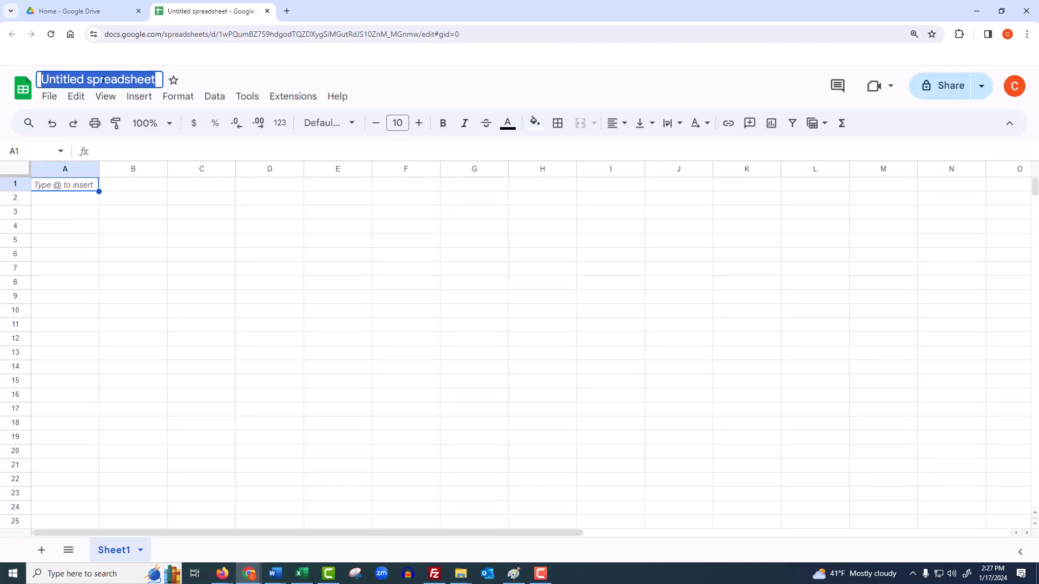
type("M&M Pie ")
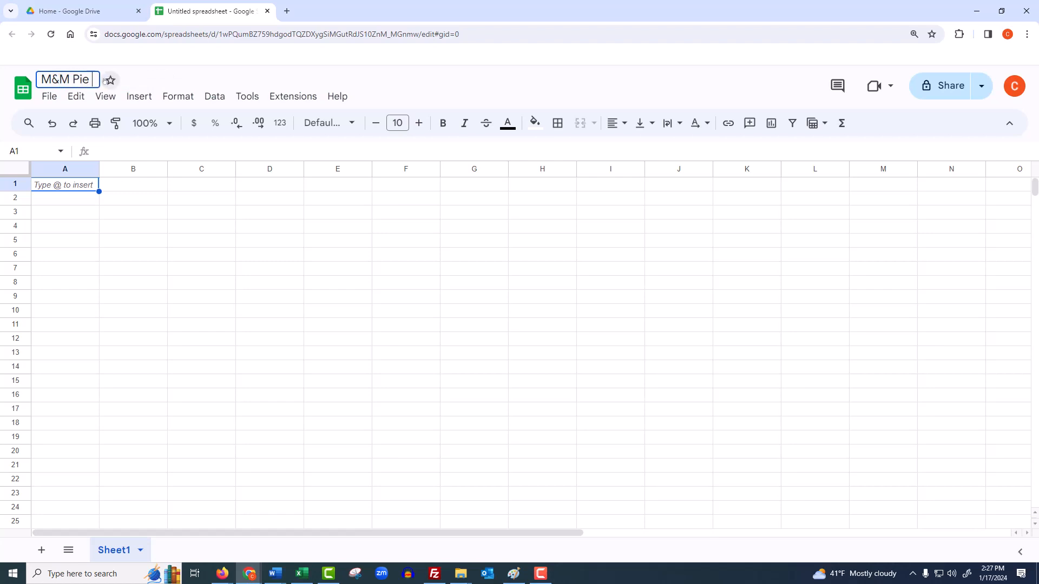
type("Chartt")
key("BackSpace")
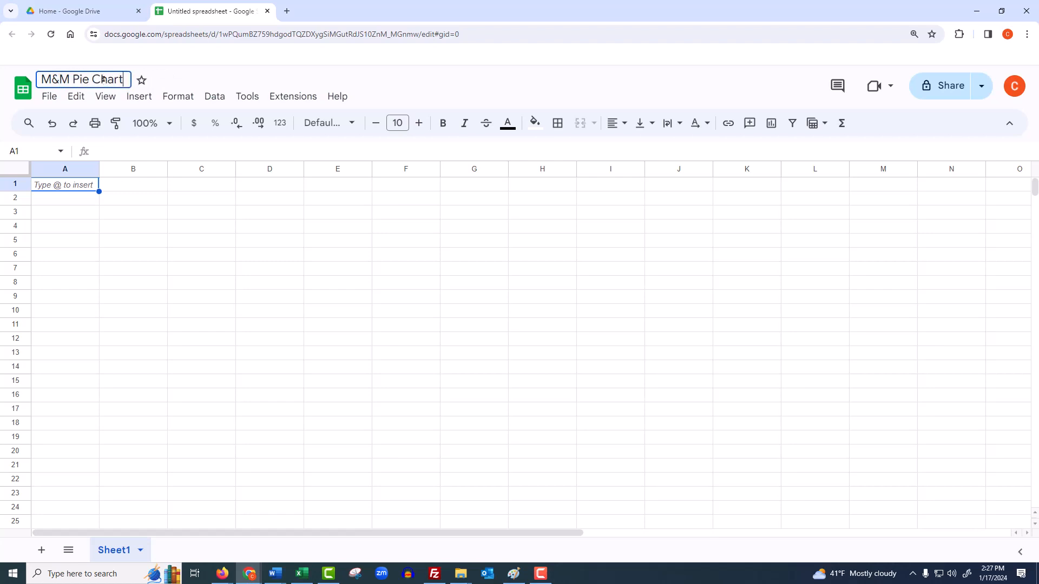
left_click(177, 193)
left_click(142, 218)
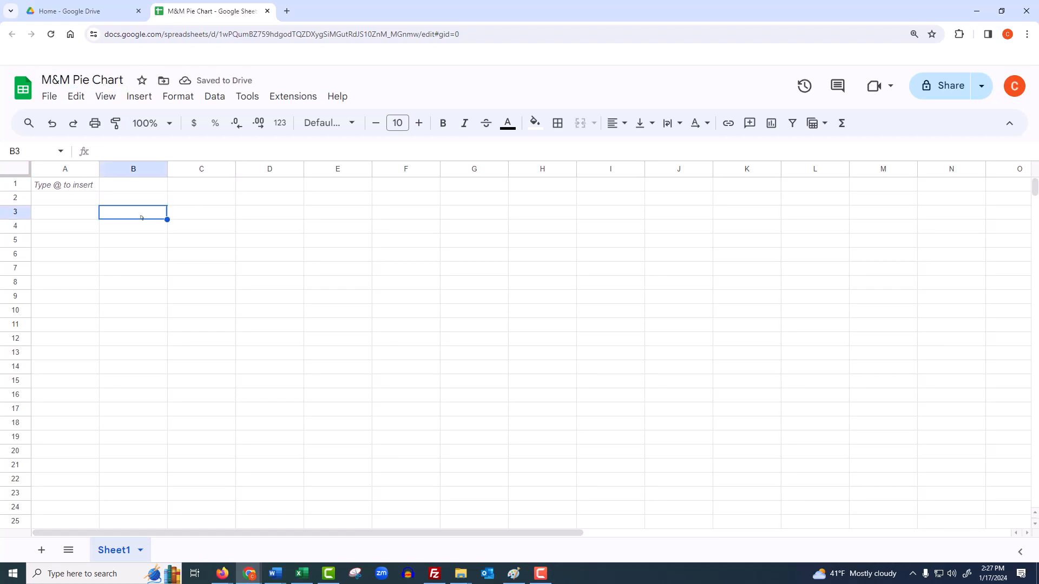
Switch to the Lab 4 (The M&M lab) Word document, snip the M&M color table with Snipping Tool, and copy the snip
mouse_move(276, 574)
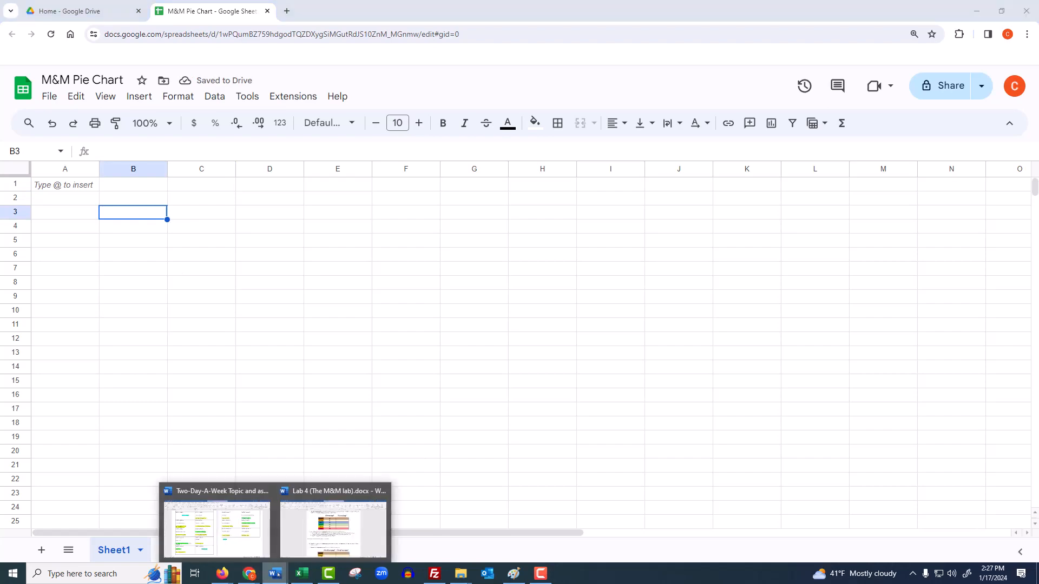
left_click(332, 528)
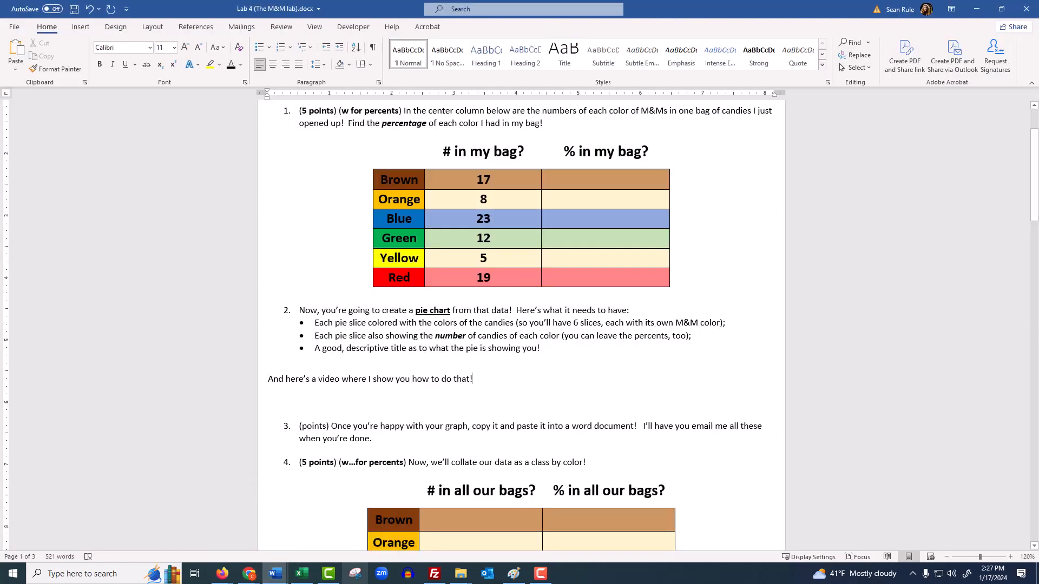
left_click(355, 574)
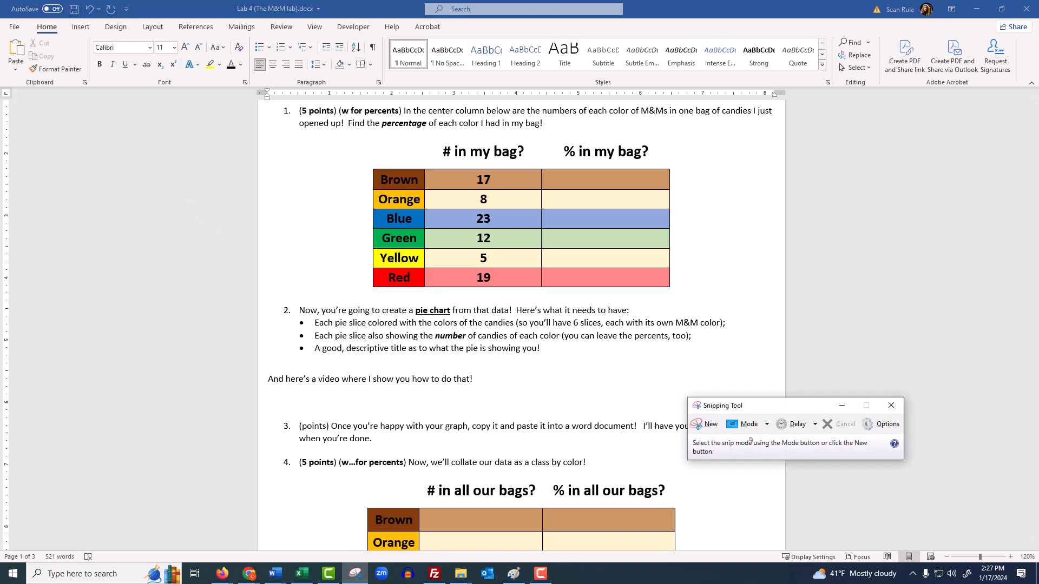
left_click(706, 424)
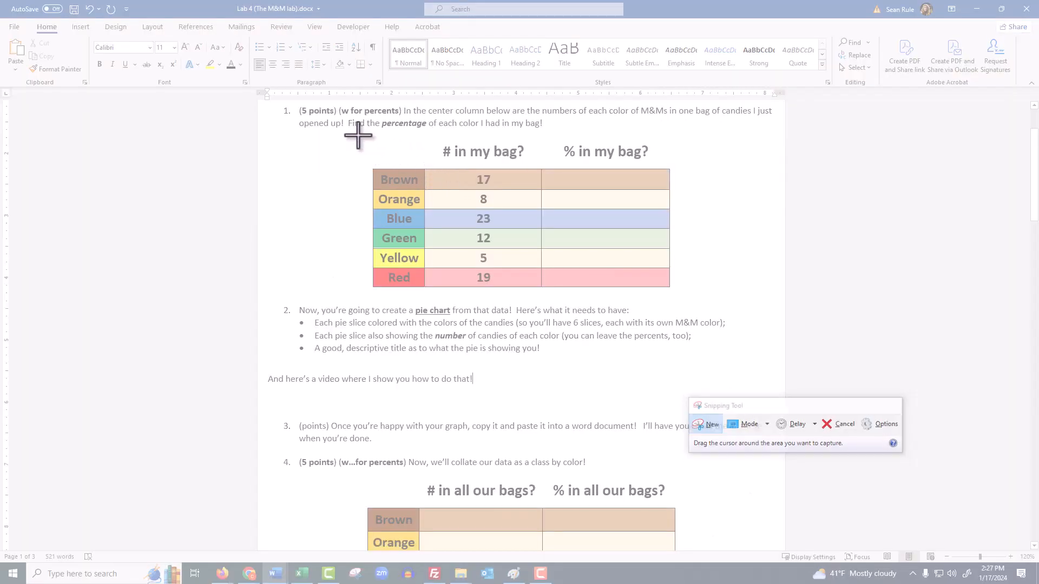
left_click_drag(358, 135, 678, 295)
right_click(664, 243)
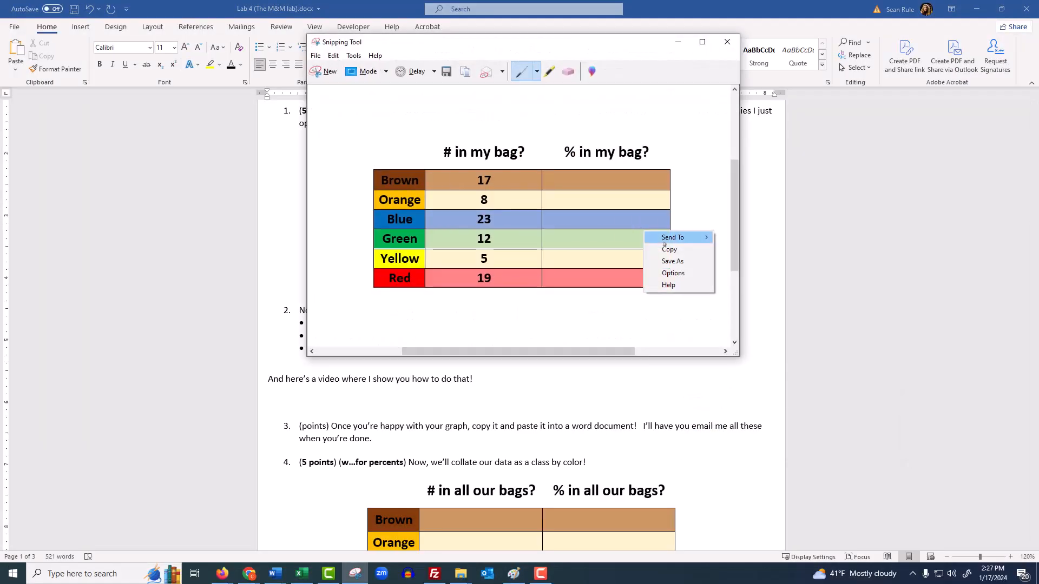
left_click(669, 249)
Return to the spreadsheet, paste the table picture at K6, and move it up and over to start around column I, row 3
left_click(977, 9)
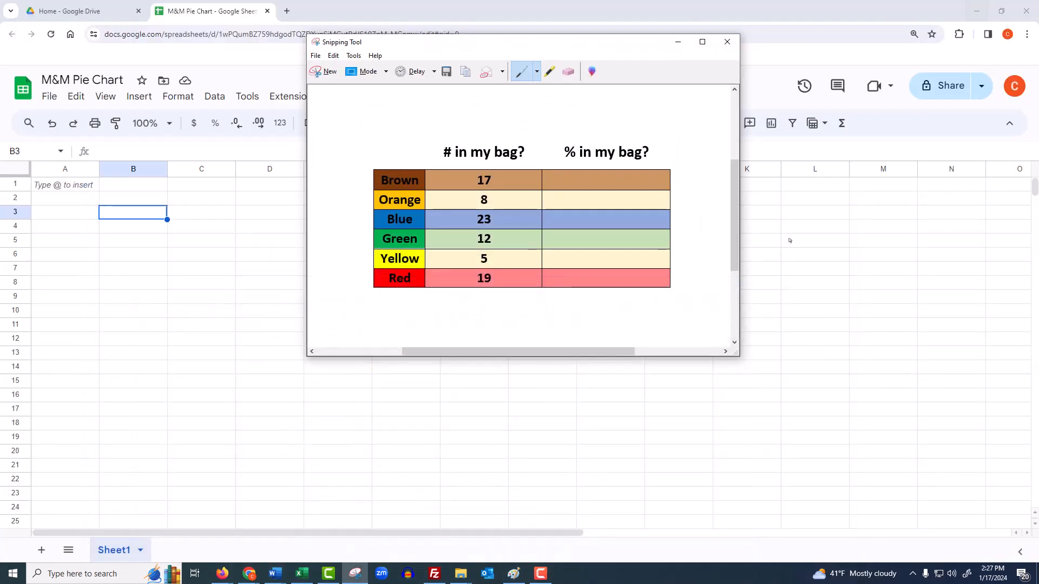
left_click(752, 253)
key("ctrl+v")
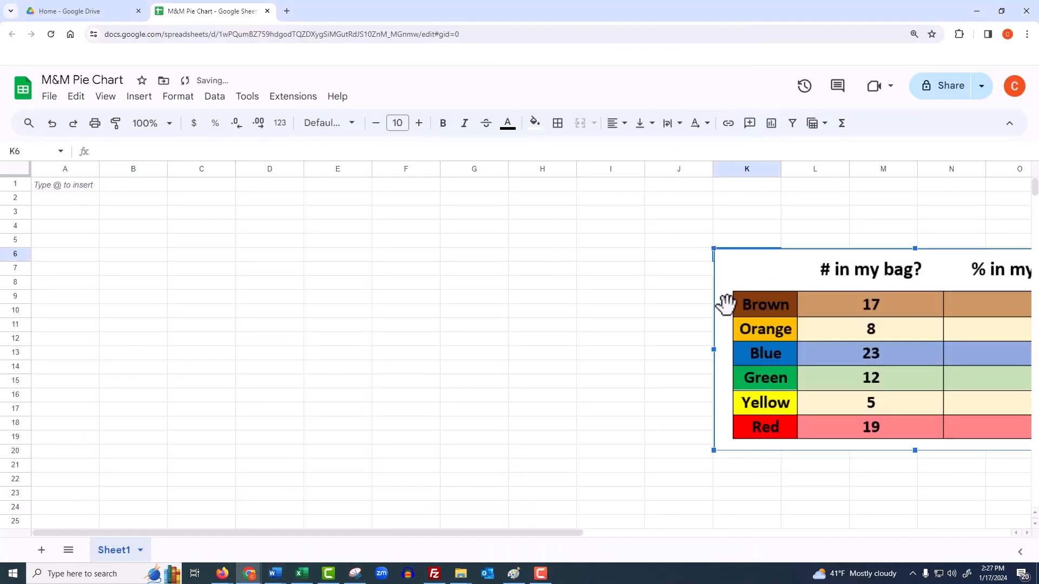
left_click_drag(725, 305, 609, 263)
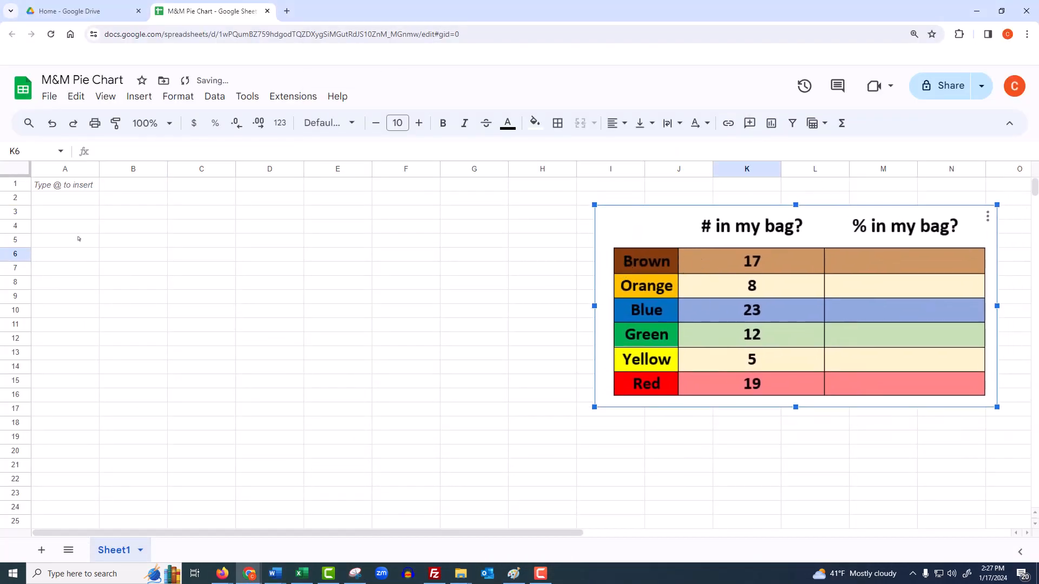
Enter the color names Brown, Orange, Blue, Green, Yellow and Red in cells B3 to B8
left_click(147, 213)
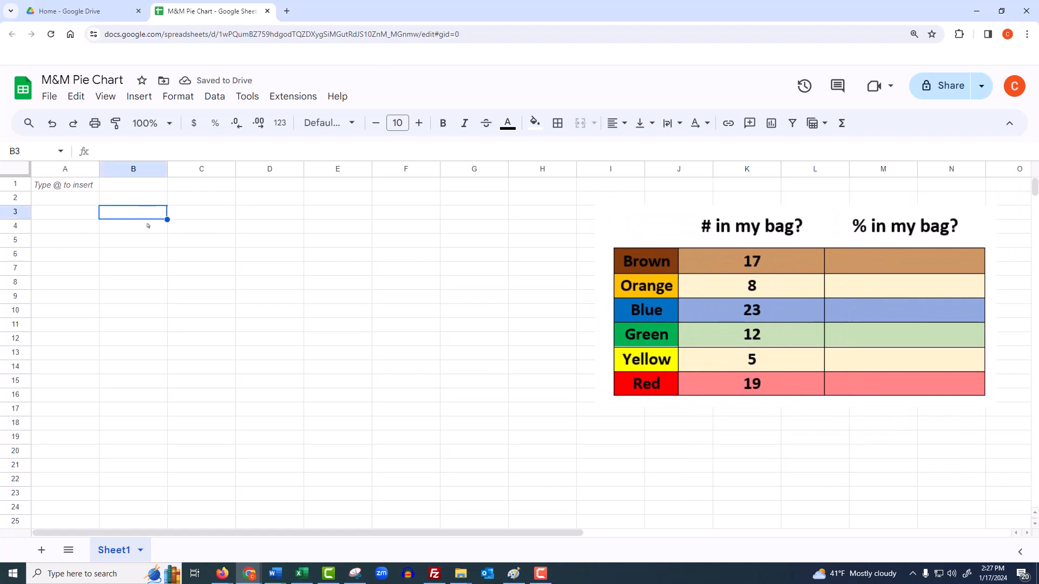
type("Brown")
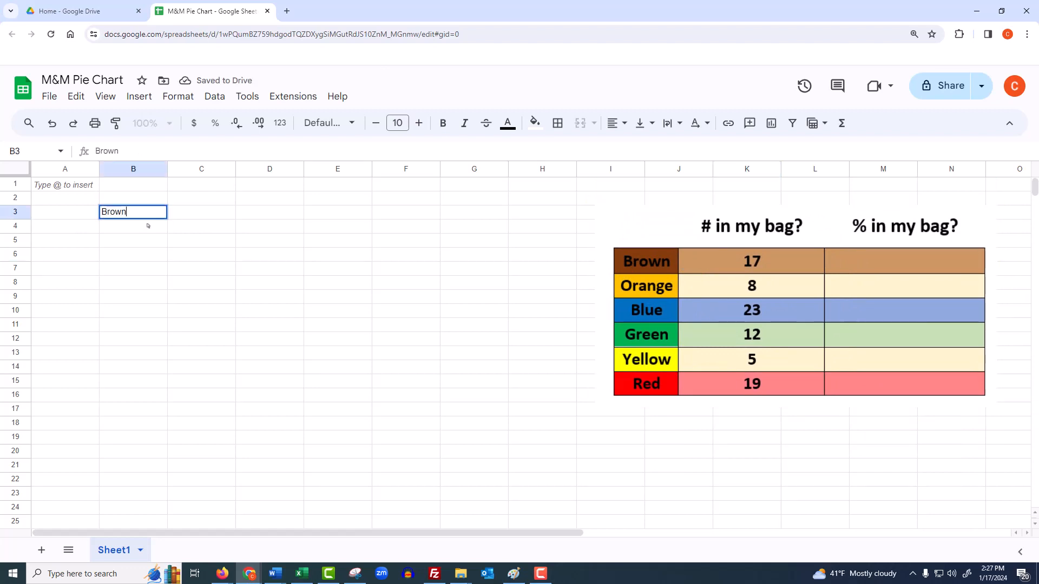
key("Return")
type("Orange")
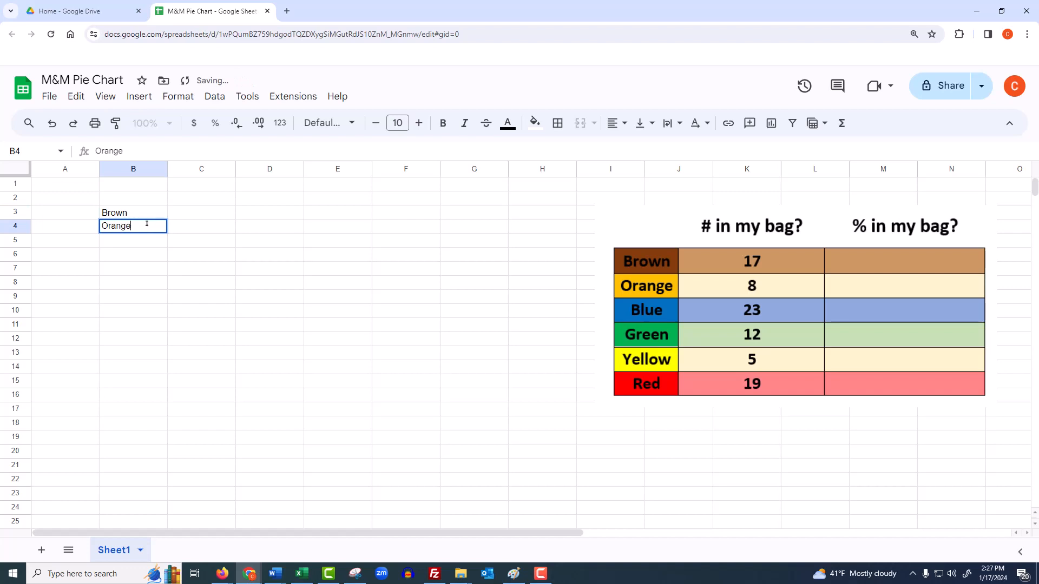
key("Return")
type("Blue")
key("Return")
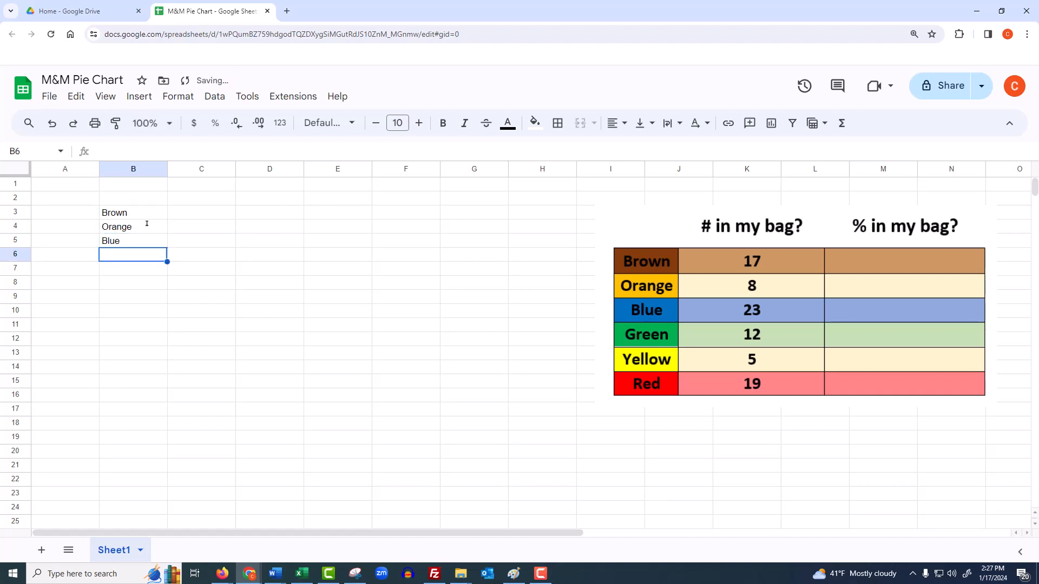
type("Green")
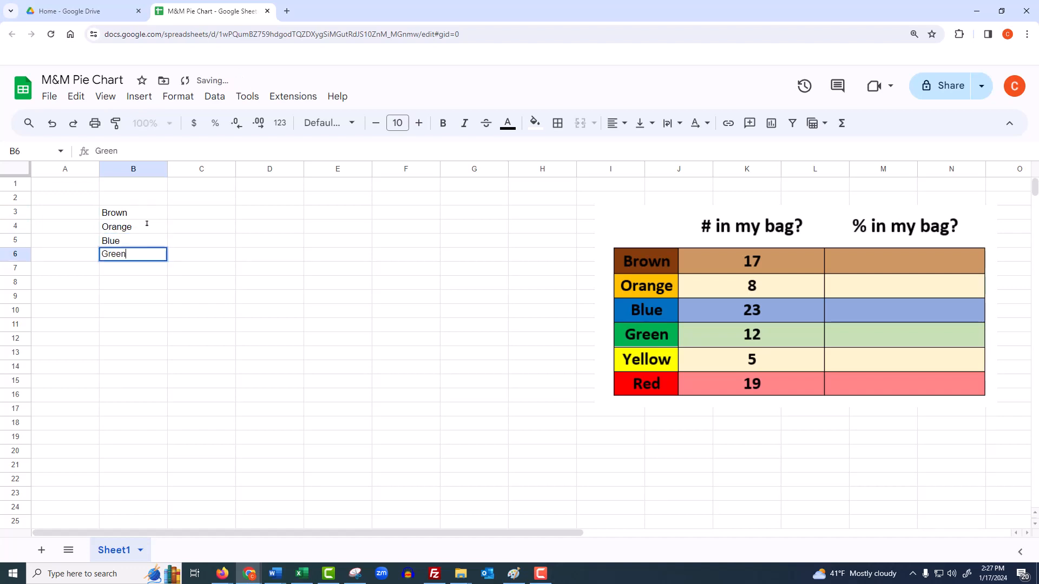
key("Return")
type("Yellow")
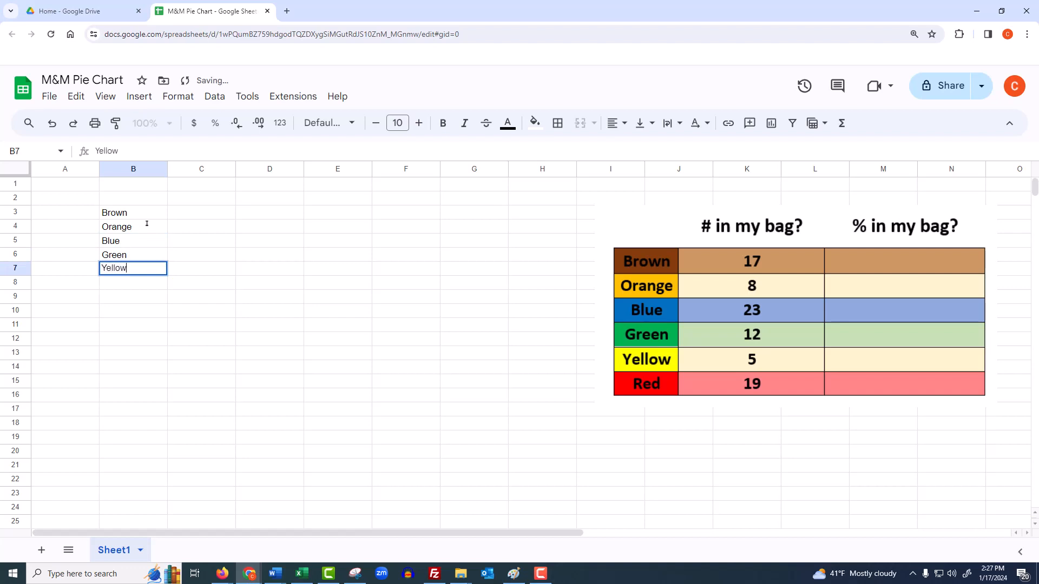
key("Return")
type("Red")
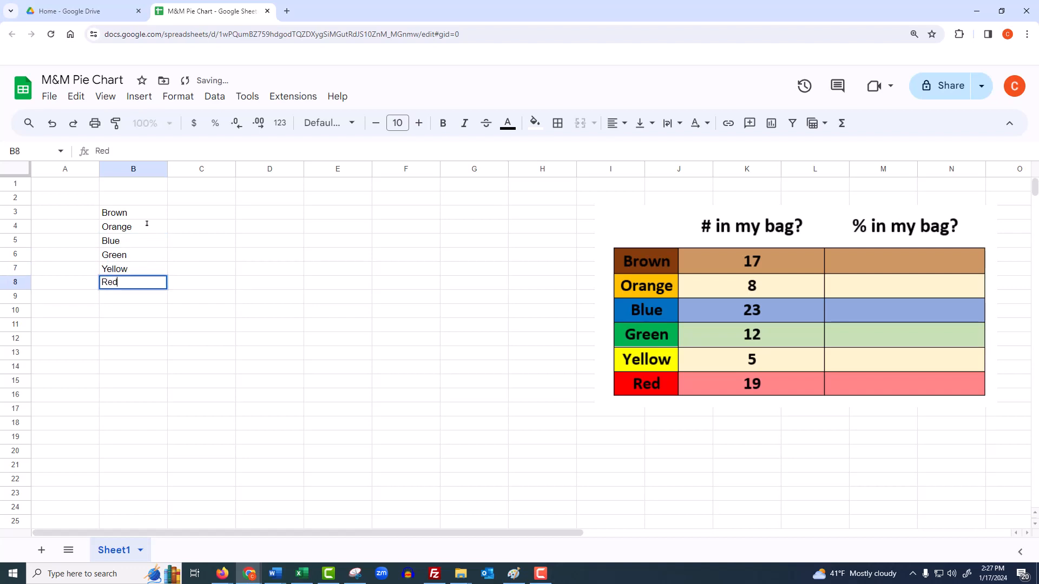
Enter the candy counts 17, 8, 23, 12, 5 and 19 beside the colors in cells C3 to C8
key("Up")
key("Up")
key("Up")
key("Up")
key("Up")
key("Right")
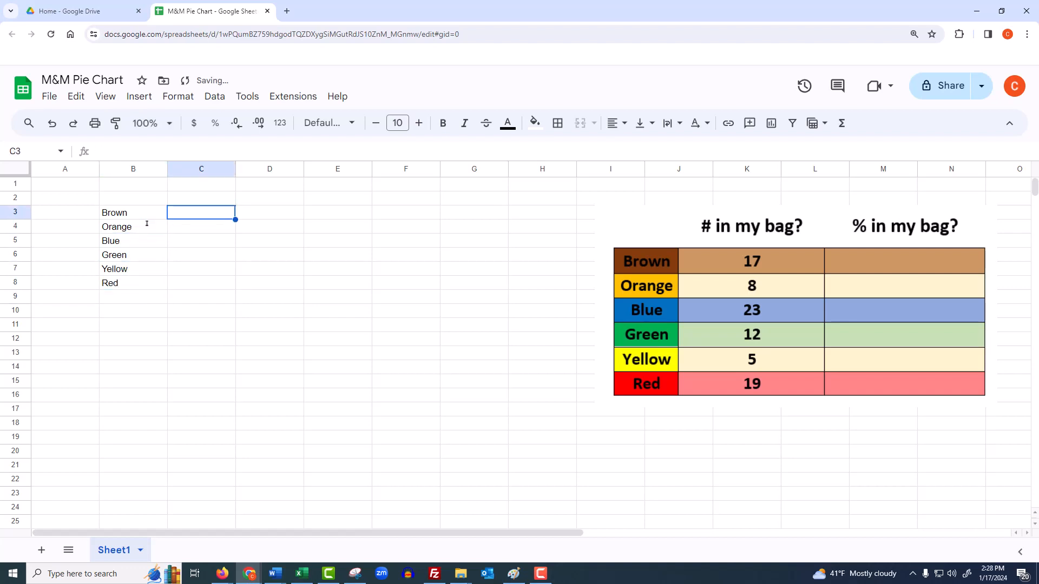
type("17")
key("Return")
type("8")
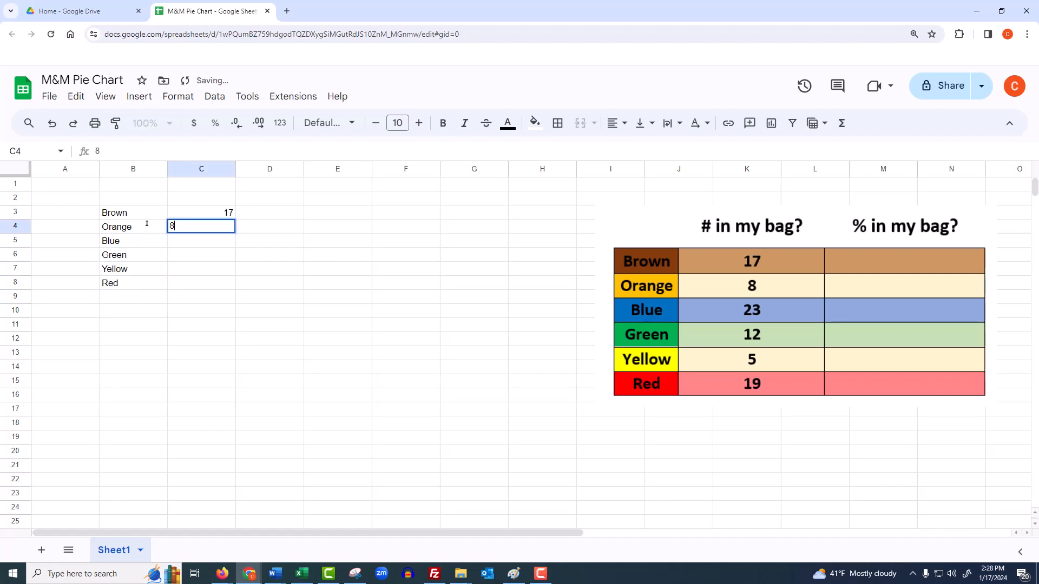
key("Return")
type("23")
key("Return")
type("12")
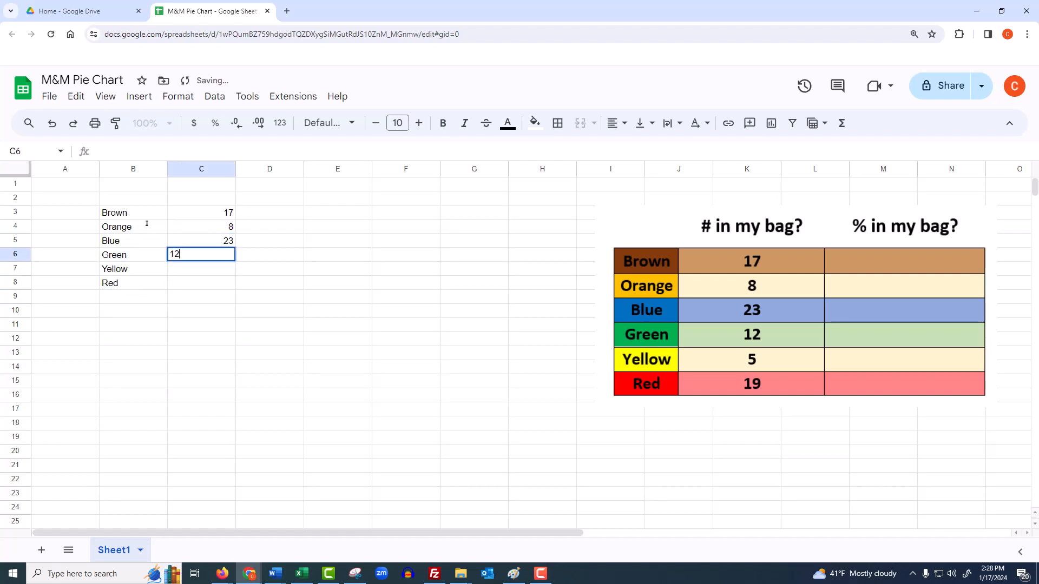
key("Return")
type("5")
key("Return")
type("19")
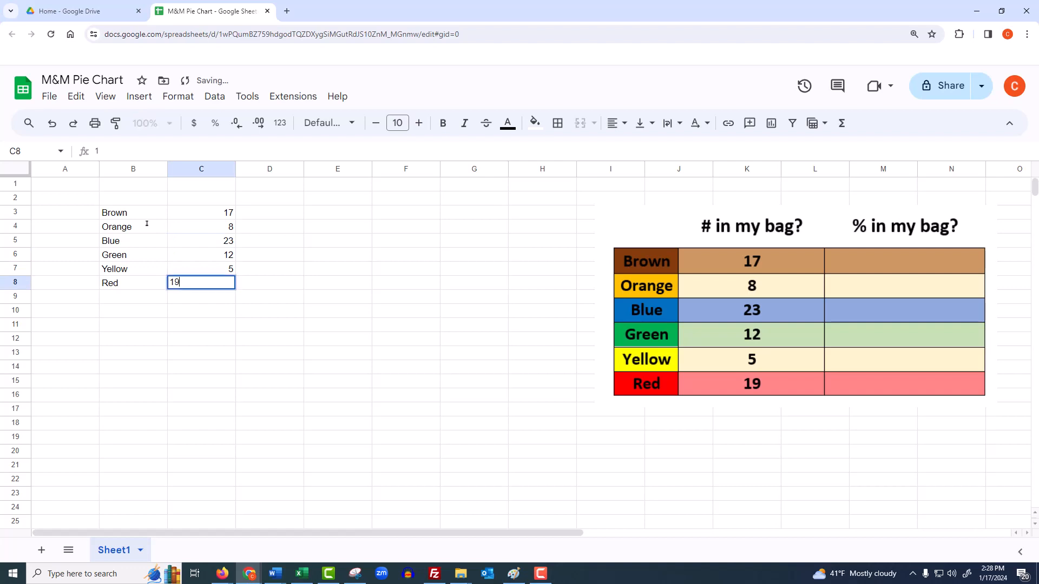
key("Return")
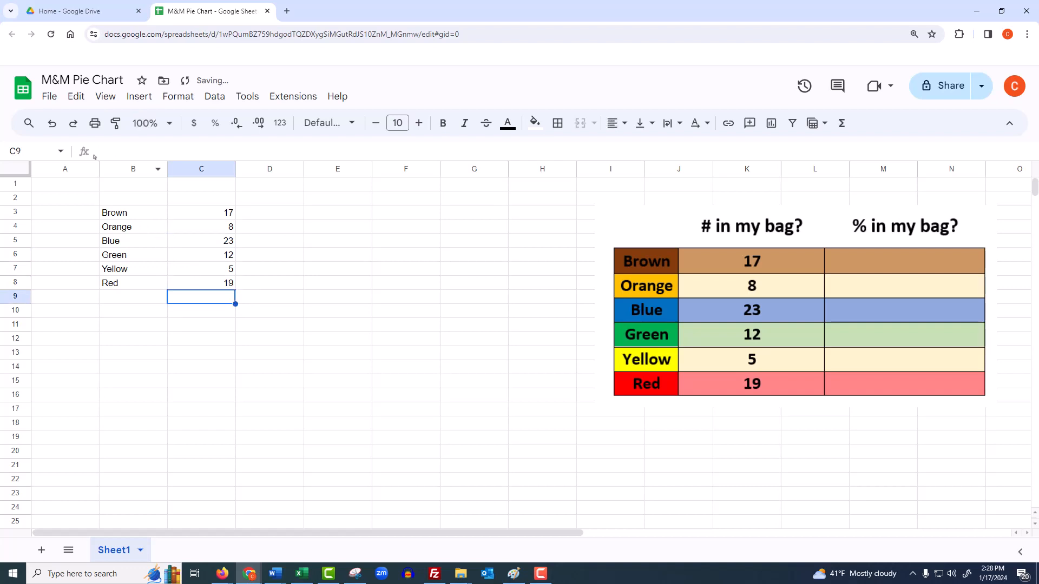
Center the contents of all cells in the sheet horizontally and delete the pasted table picture
left_click_drag(152, 213, 154, 283)
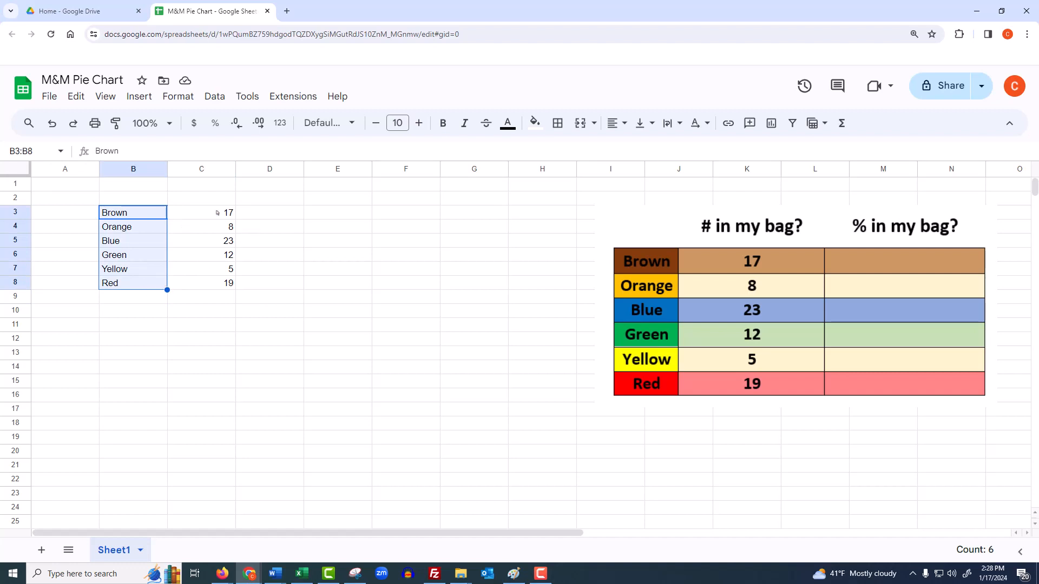
left_click(3, 168)
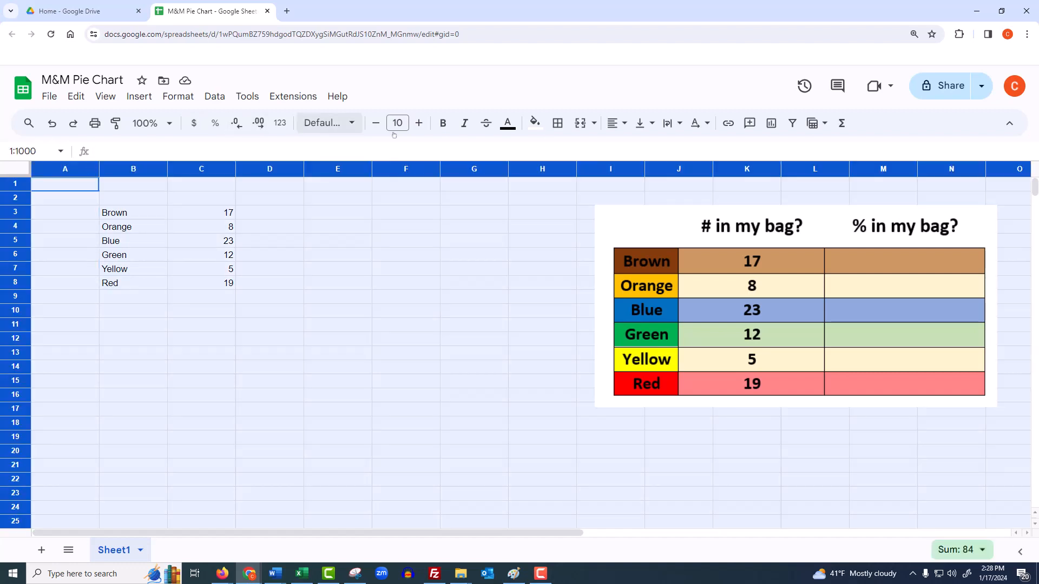
left_click(617, 122)
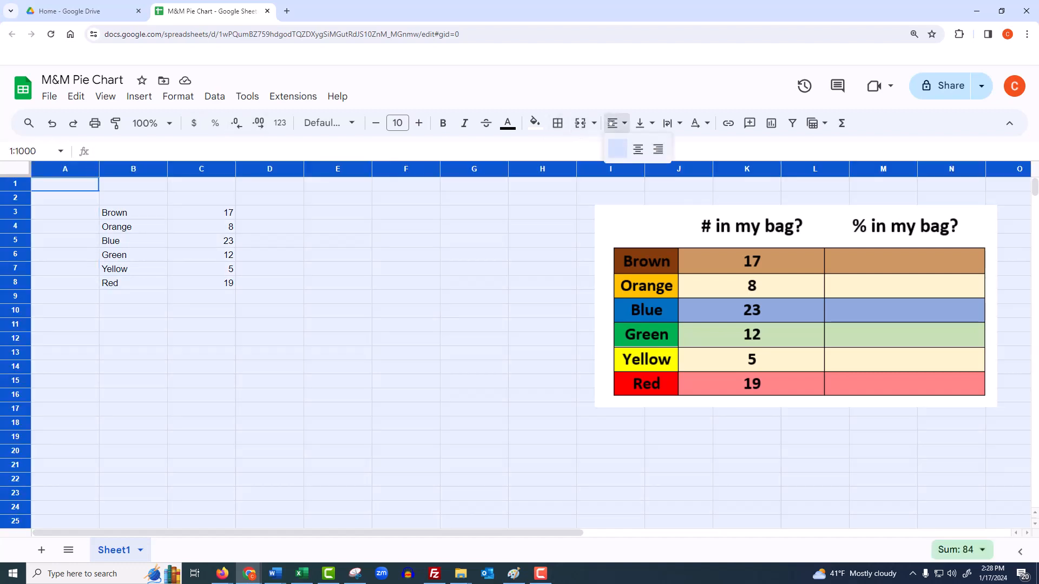
left_click(638, 149)
left_click_drag(338, 226, 269, 227)
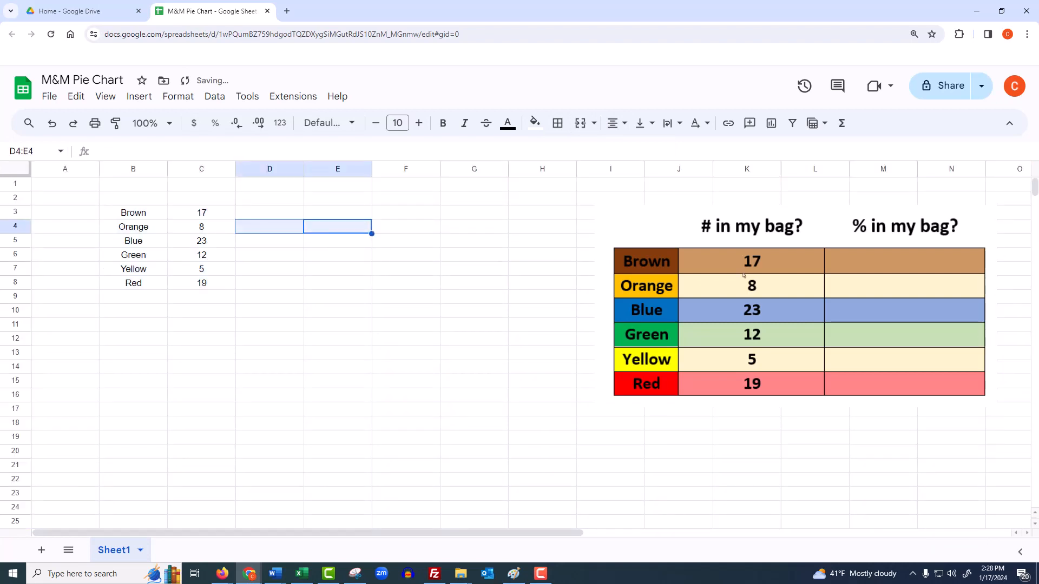
left_click(743, 275)
key("Delete")
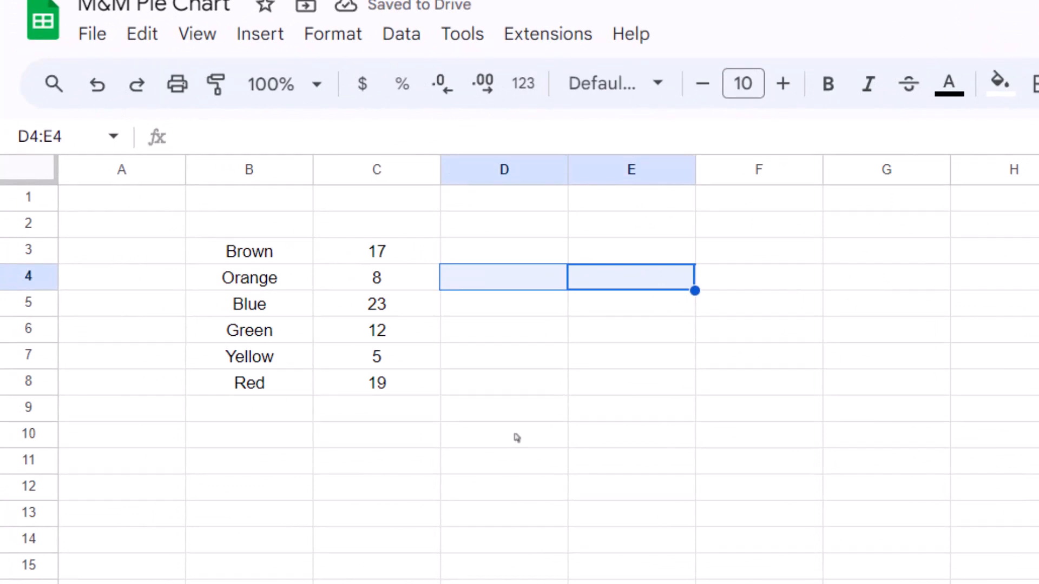
Insert a pie chart from the data in B3:C8 and move it clear of the data, to about columns D through J
left_click_drag(241, 254, 346, 384)
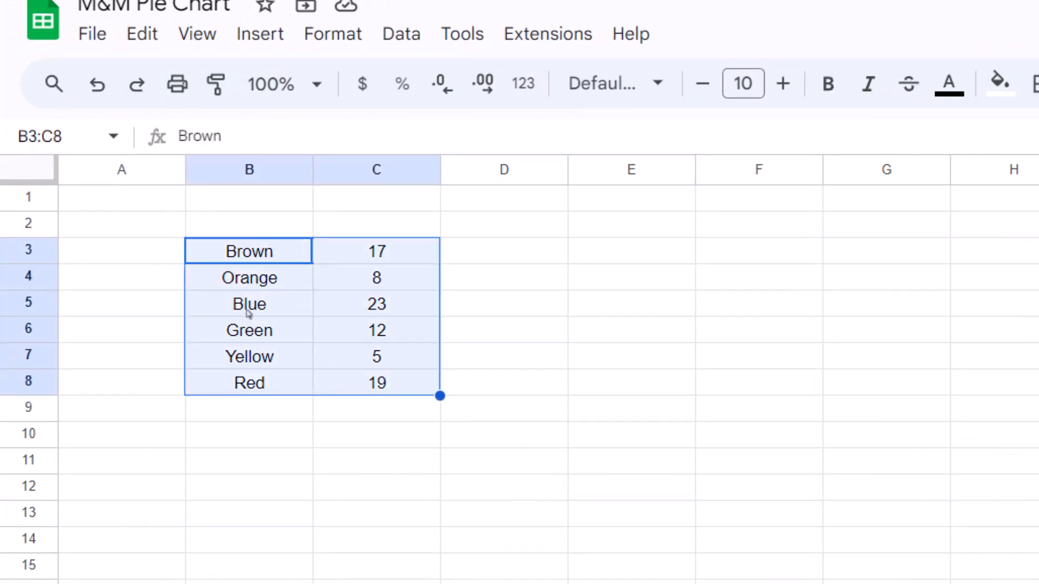
left_click(271, 33)
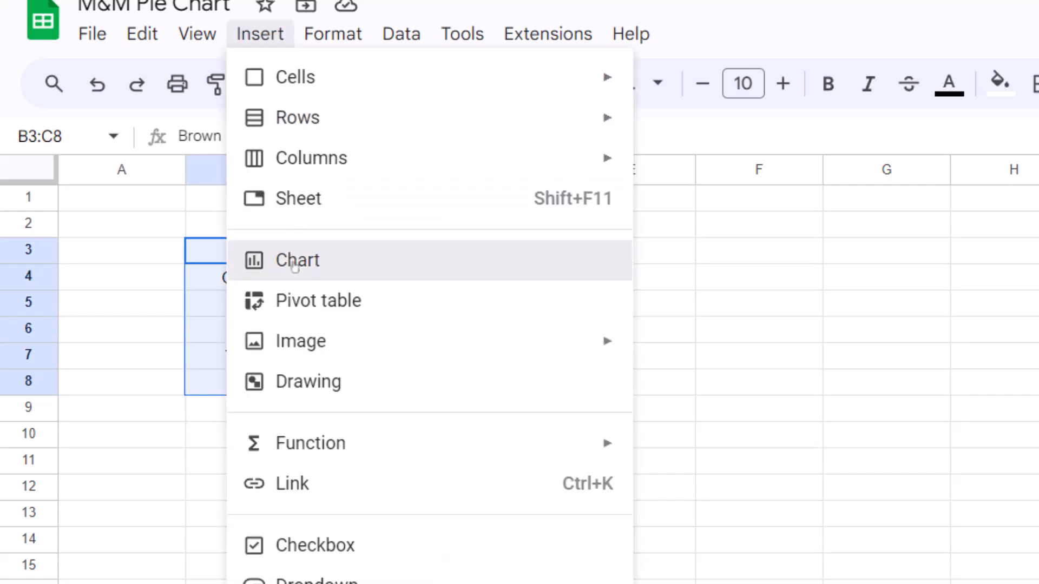
left_click(295, 265)
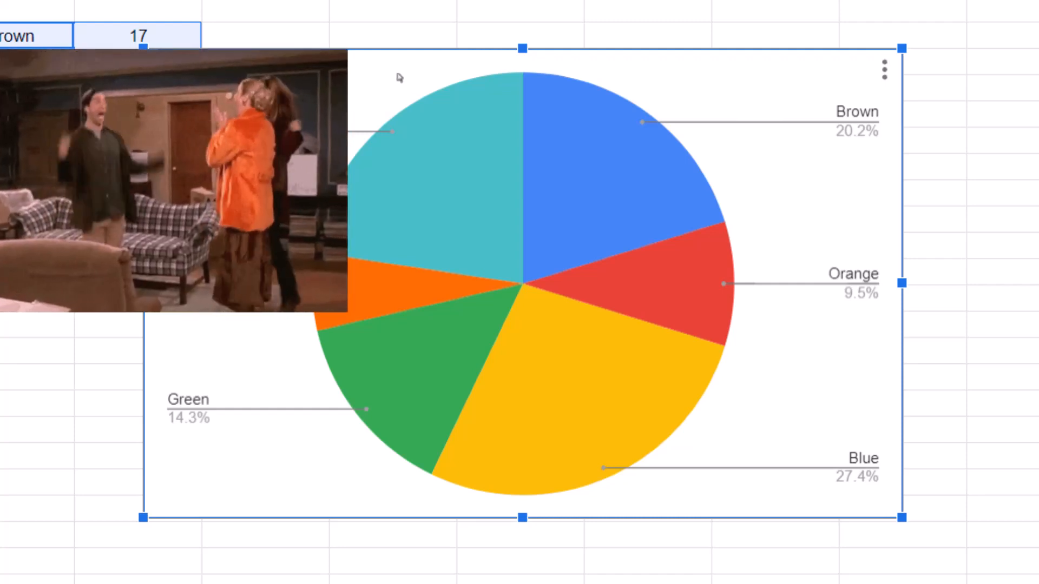
left_click_drag(371, 75, 529, 47)
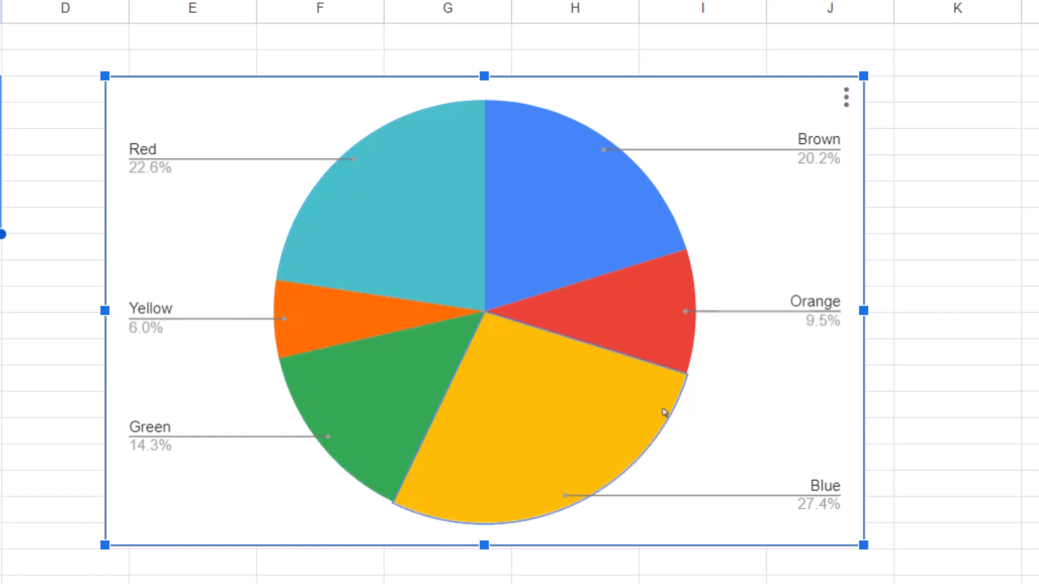
Switch to the Word lab document to review the pie chart requirements, then return to the spreadsheet
left_click(320, 582)
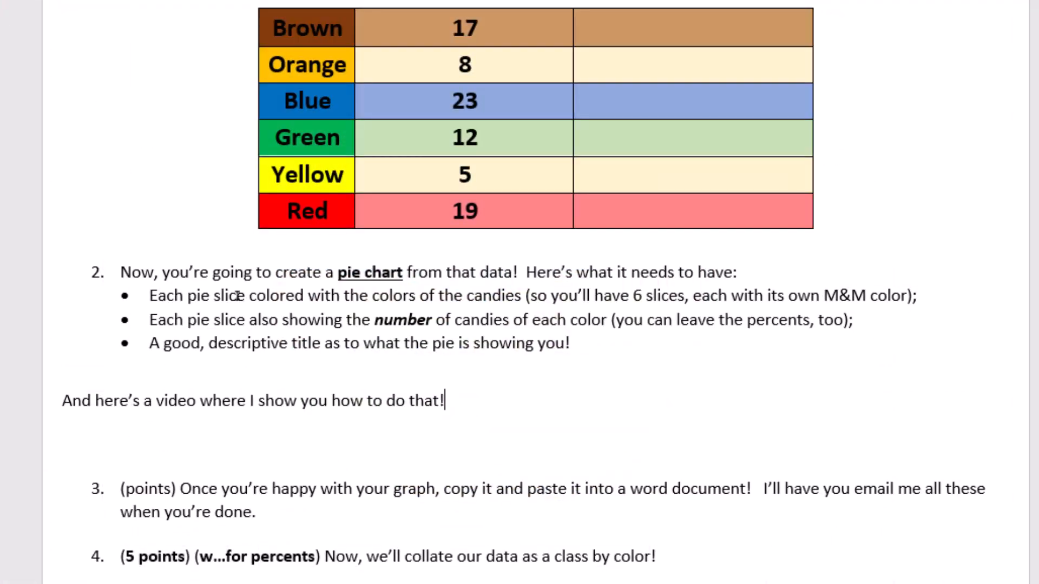
left_click_drag(187, 294, 512, 320)
left_click(665, 333)
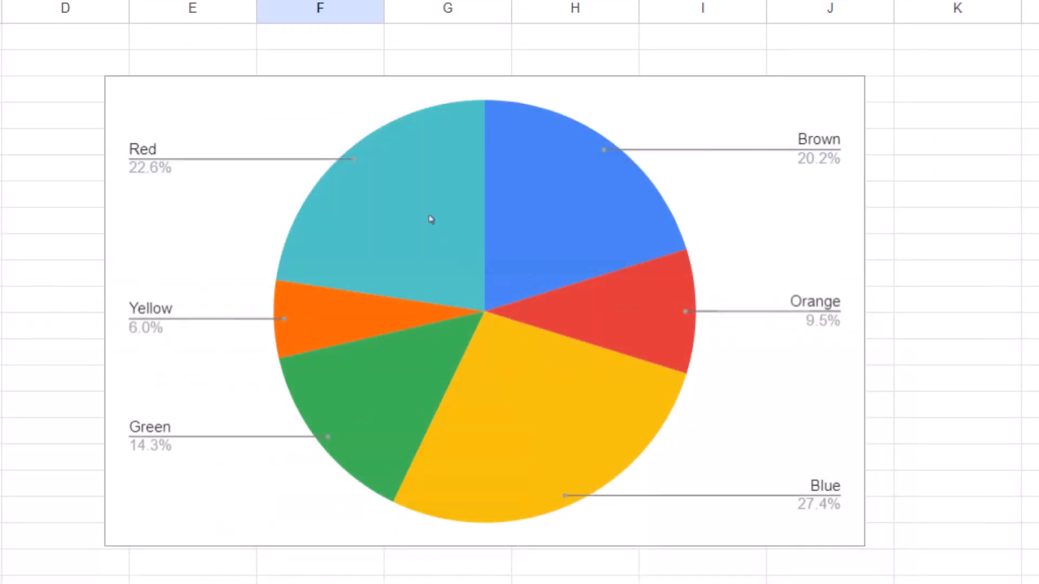
Open the pie chart for editing and recolor the Red slice bright red and the Yellow slice bright yellow
left_click(431, 219)
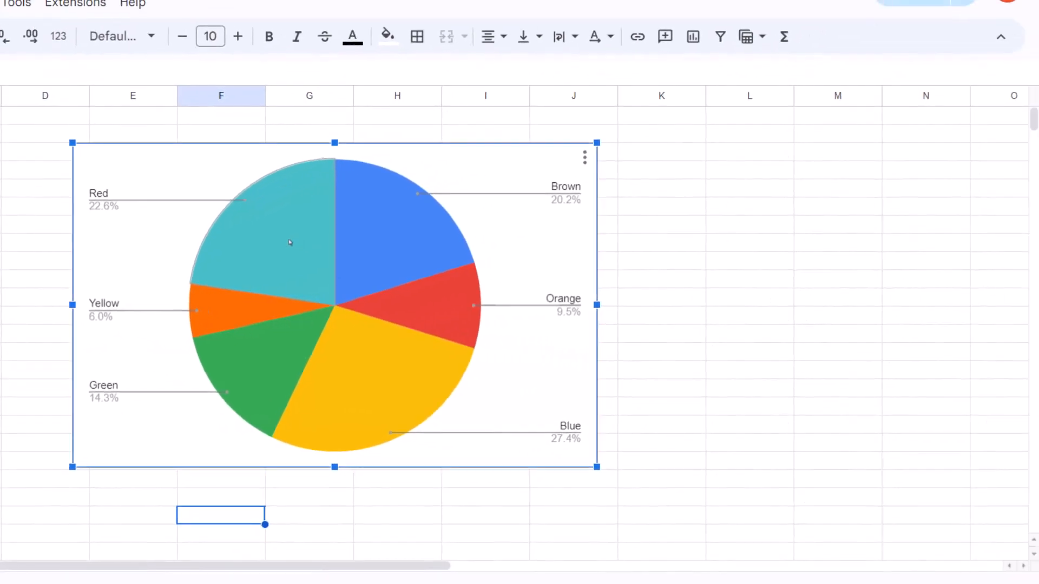
double_click(290, 242)
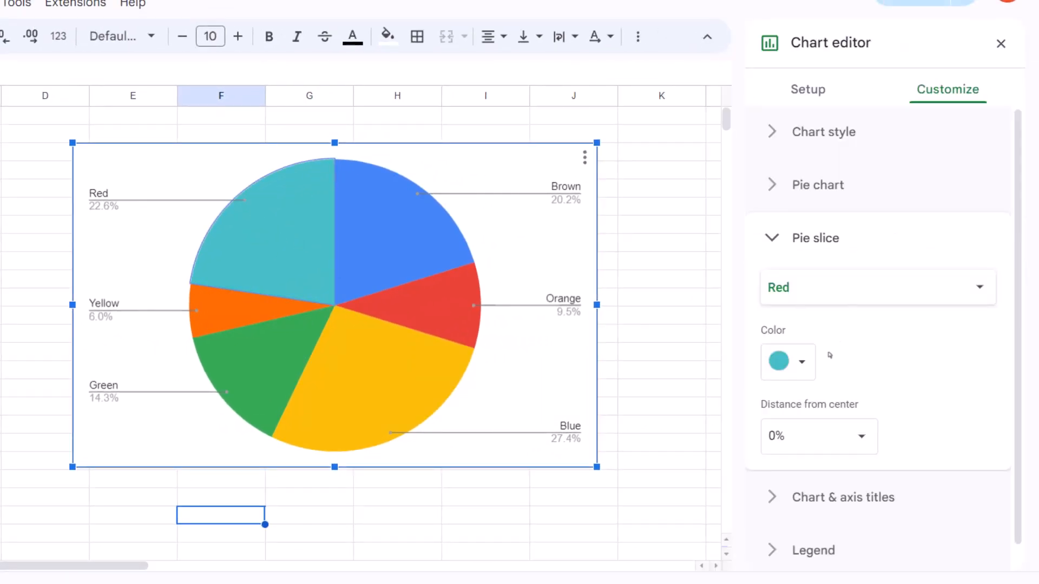
left_click(811, 365)
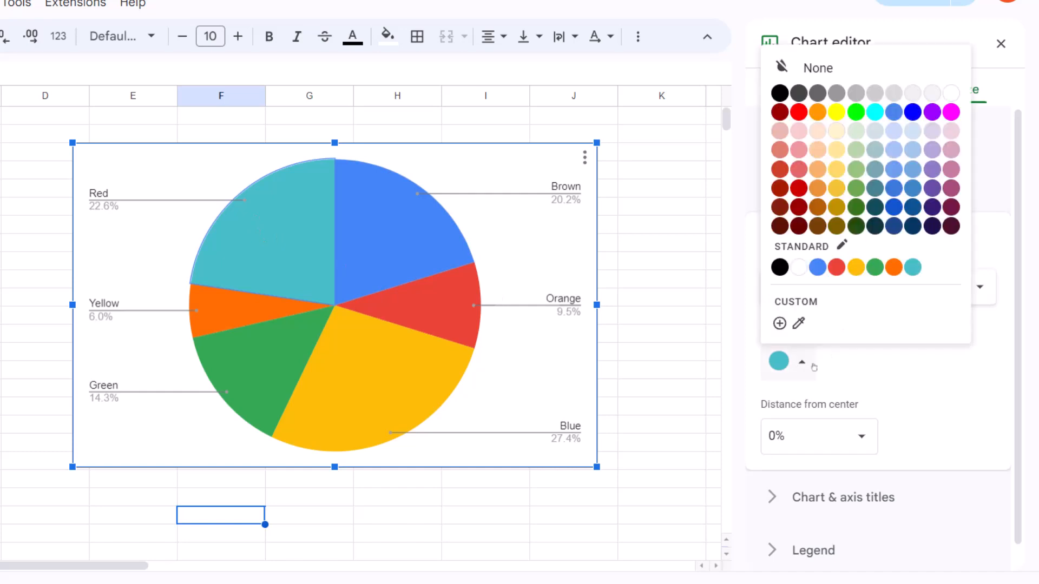
left_click(794, 111)
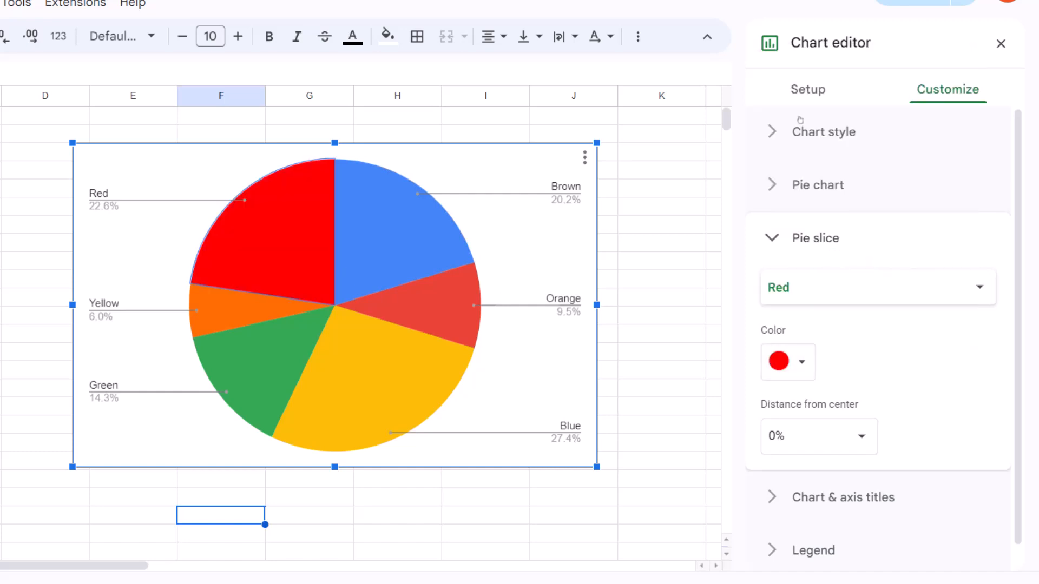
left_click(240, 318)
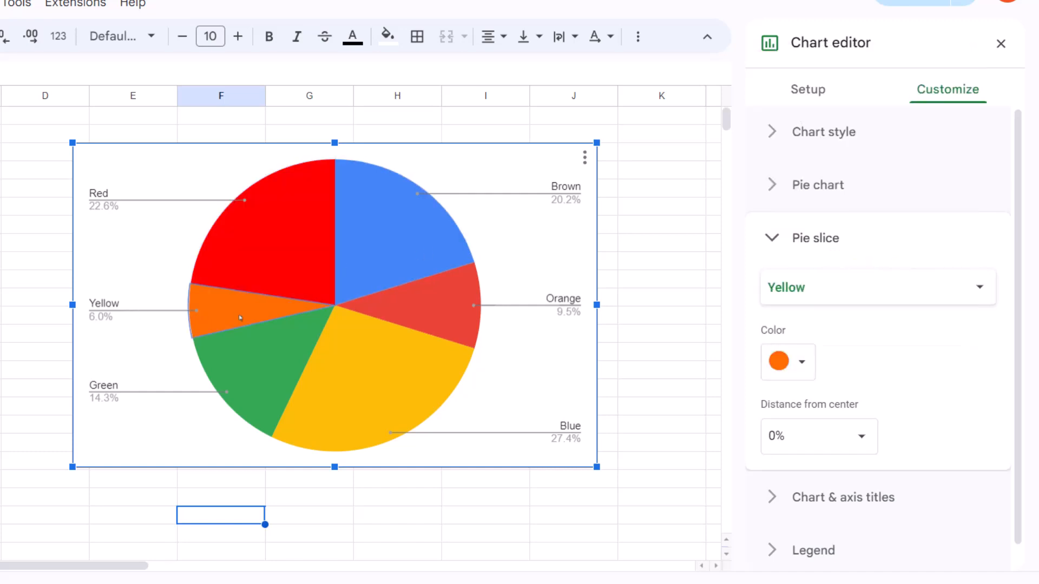
left_click(801, 362)
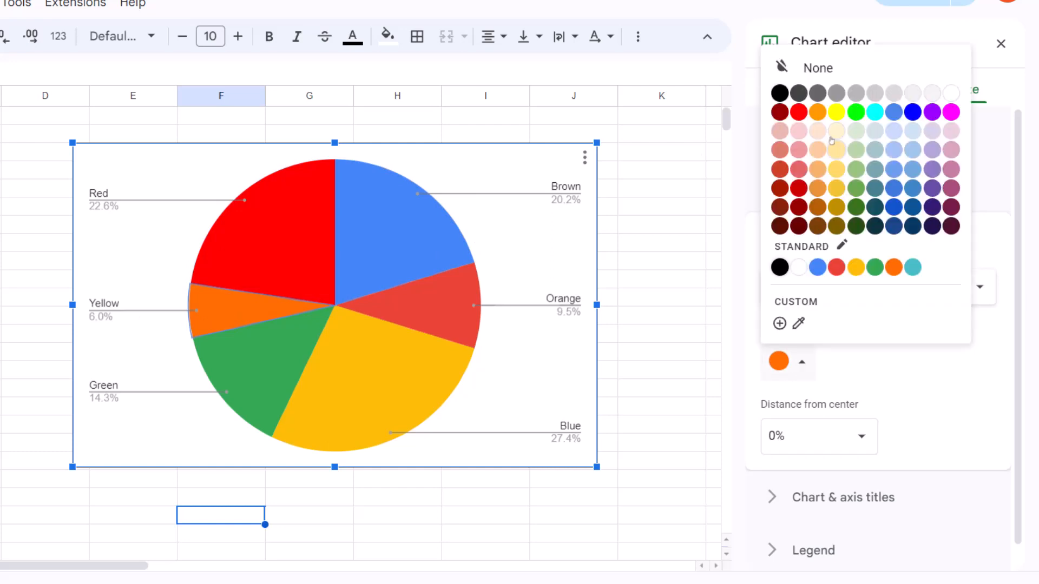
left_click(833, 113)
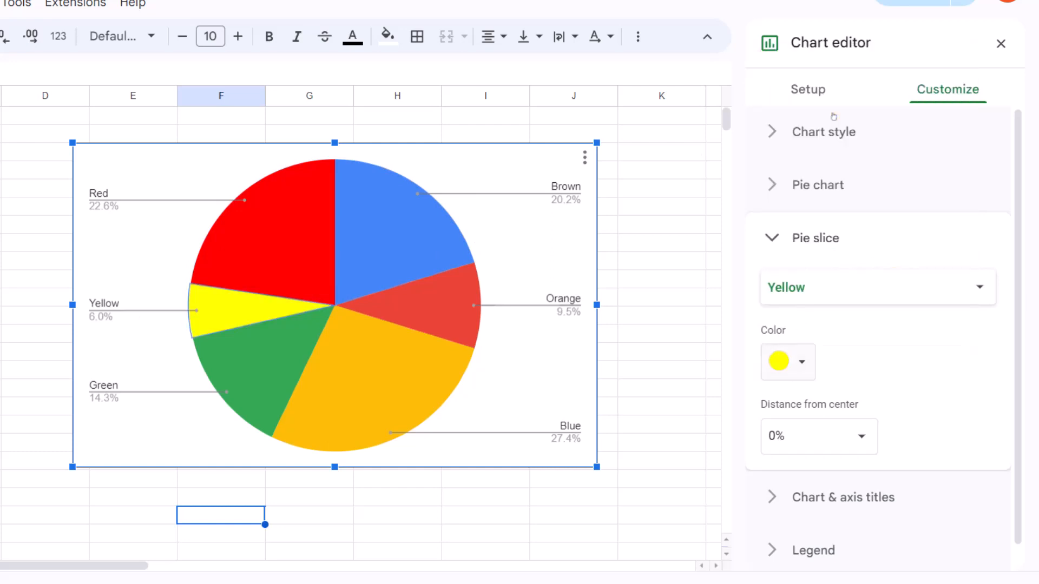
Keep the Green slice's color as it is and recolor the Blue slice deep blue
left_click(292, 352)
left_click(805, 375)
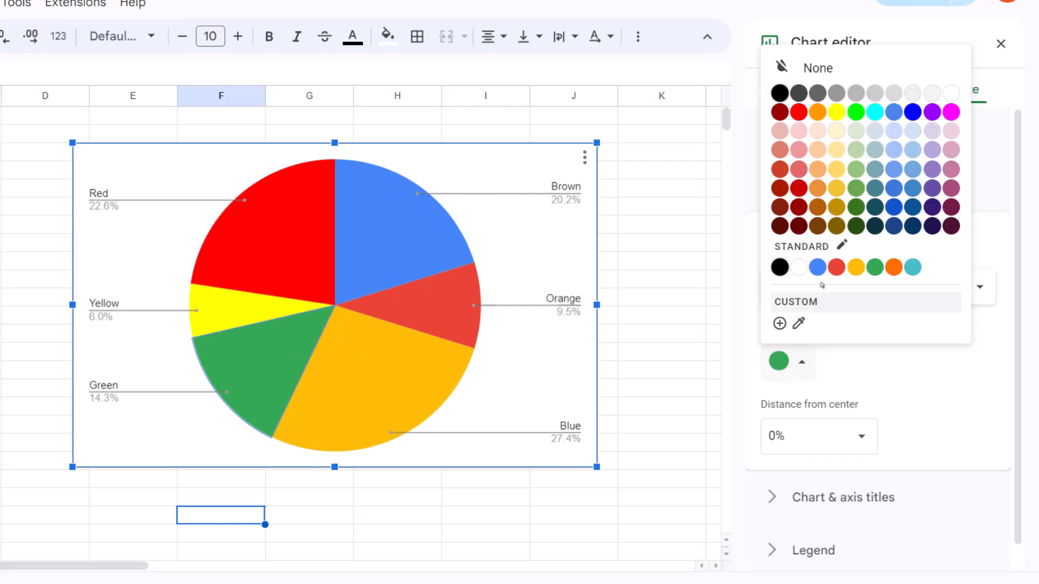
left_click(305, 382)
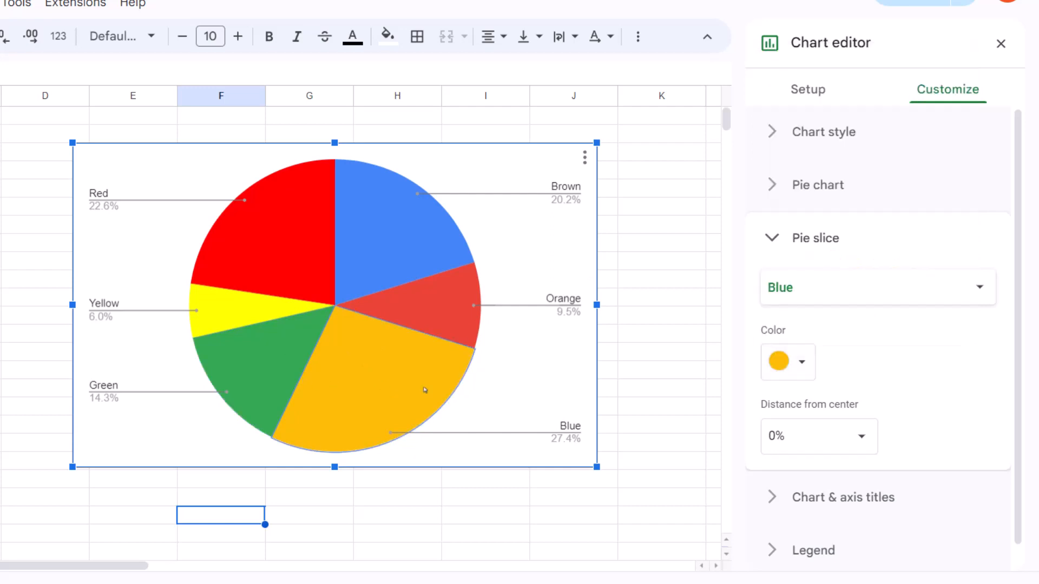
left_click(805, 363)
left_click(919, 111)
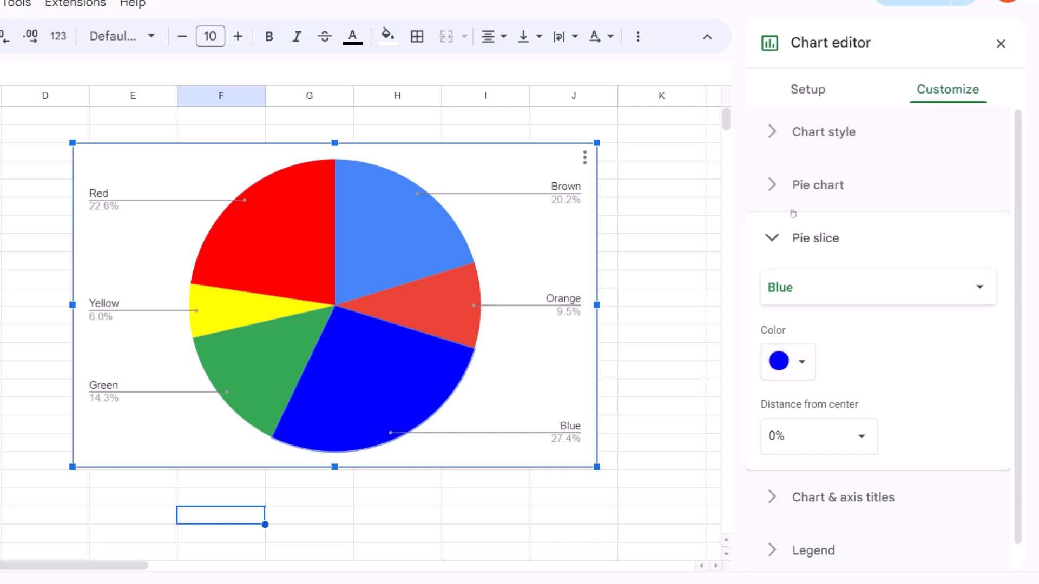
Recolor the Orange slice yellow-orange and the Brown slice dark brown, then close the chart editor
left_click(414, 305)
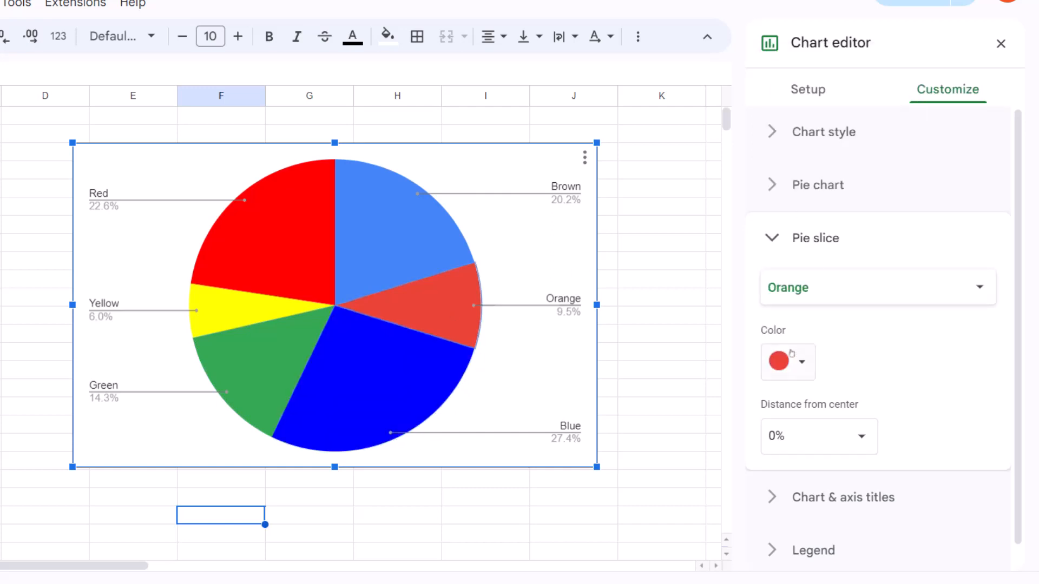
left_click(802, 364)
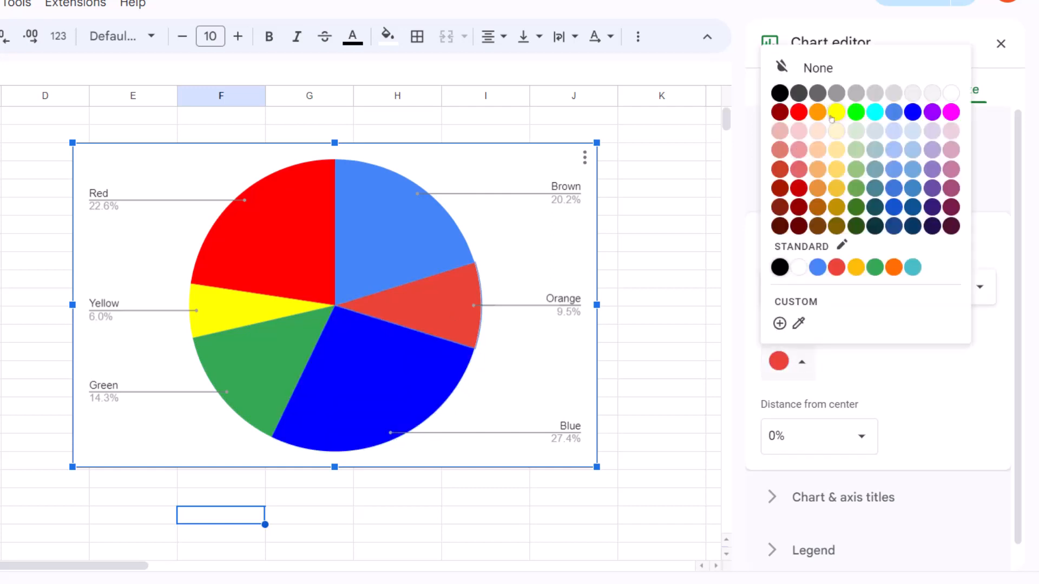
left_click(849, 268)
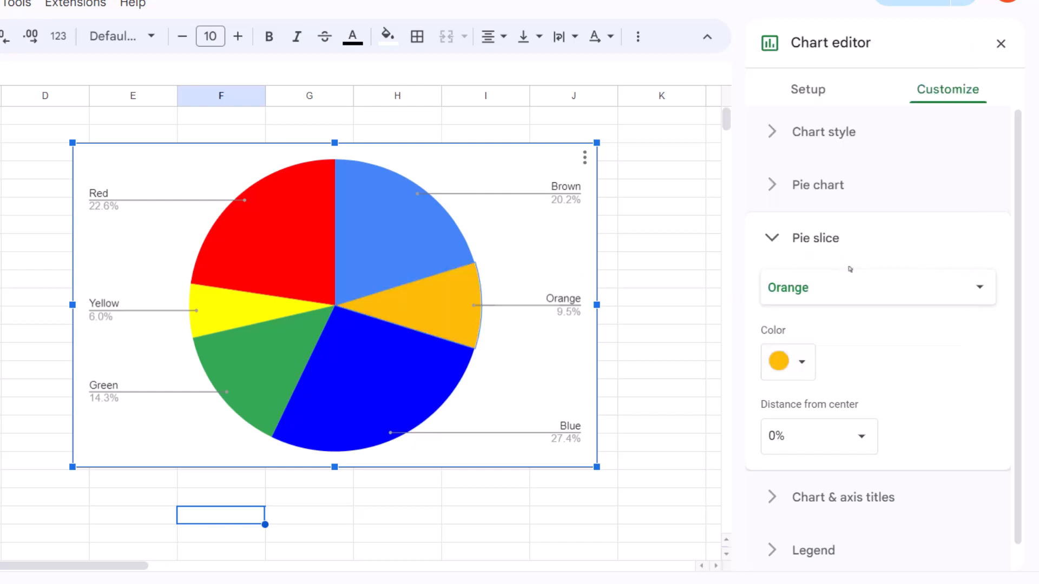
left_click(850, 273)
left_click(841, 317)
left_click(803, 364)
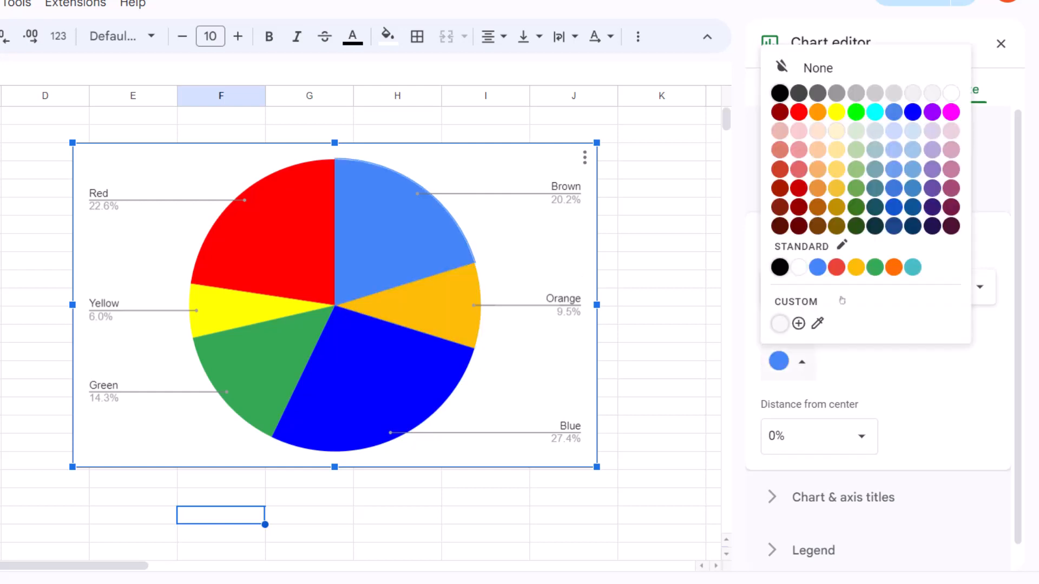
left_click(836, 226)
left_click(657, 212)
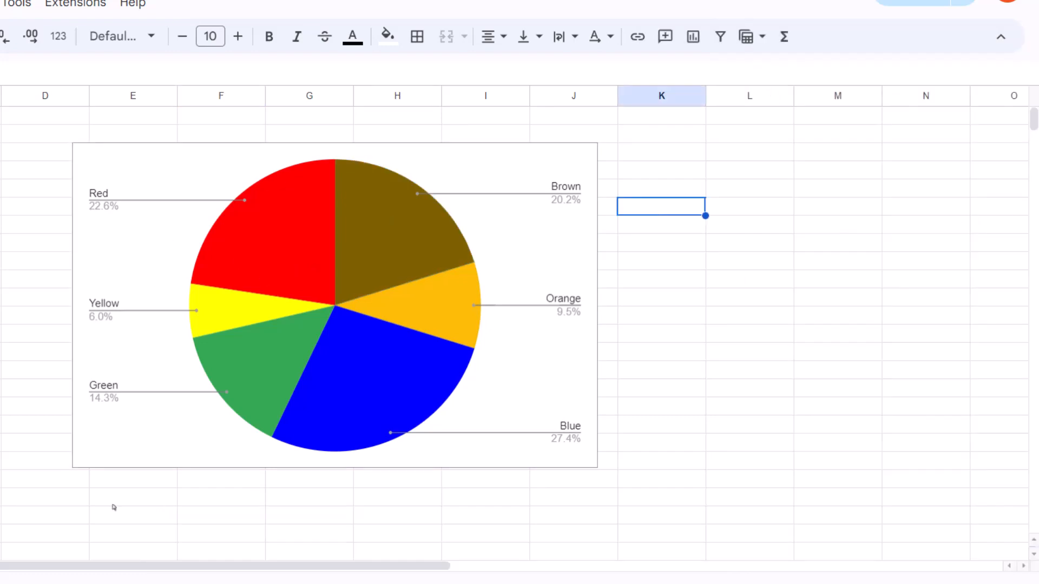
Recheck the pie chart requirements in the Word lab document, then return to the spreadsheet and review the candy counts in C3:C8
left_click(117, 543)
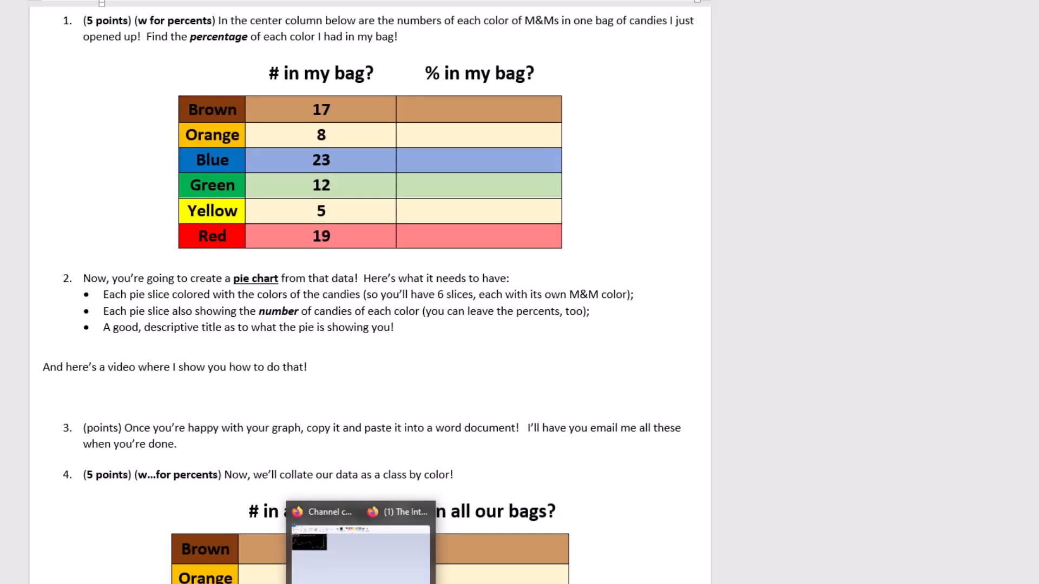
mouse_move(81, 583)
left_click(91, 552)
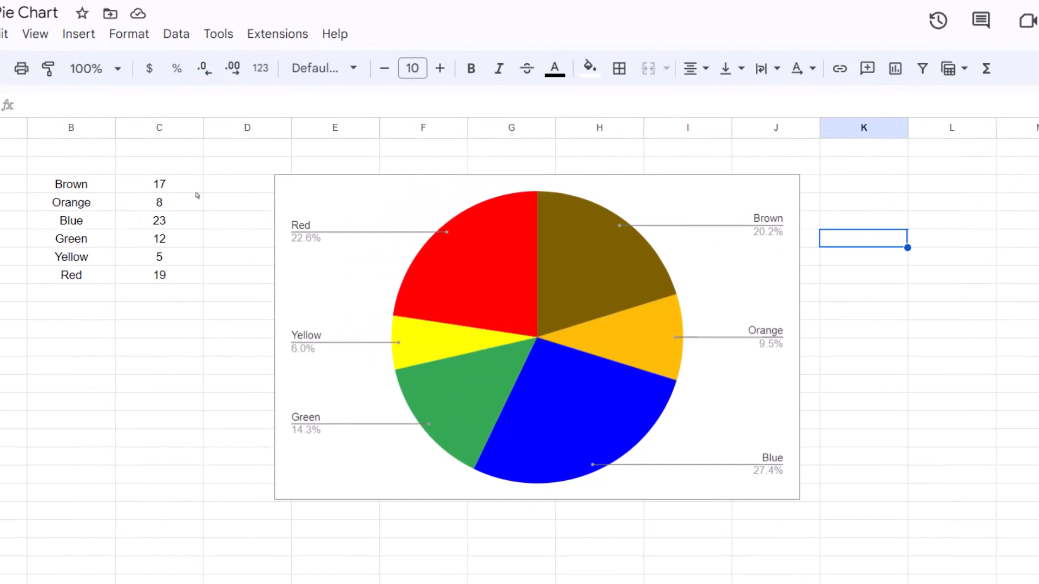
left_click_drag(195, 182, 194, 281)
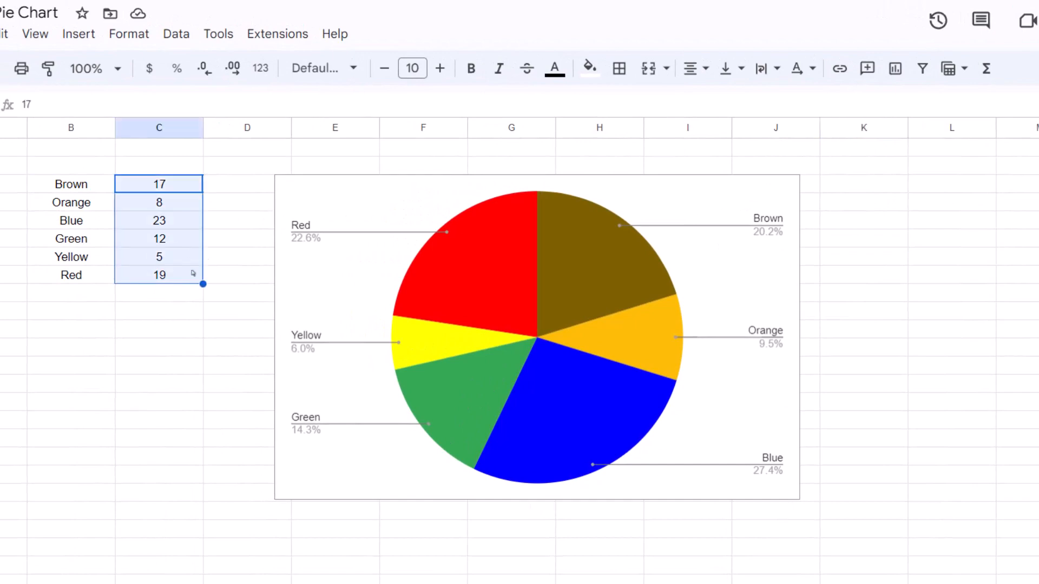
left_click_drag(440, 187, 515, 216)
left_click(931, 310)
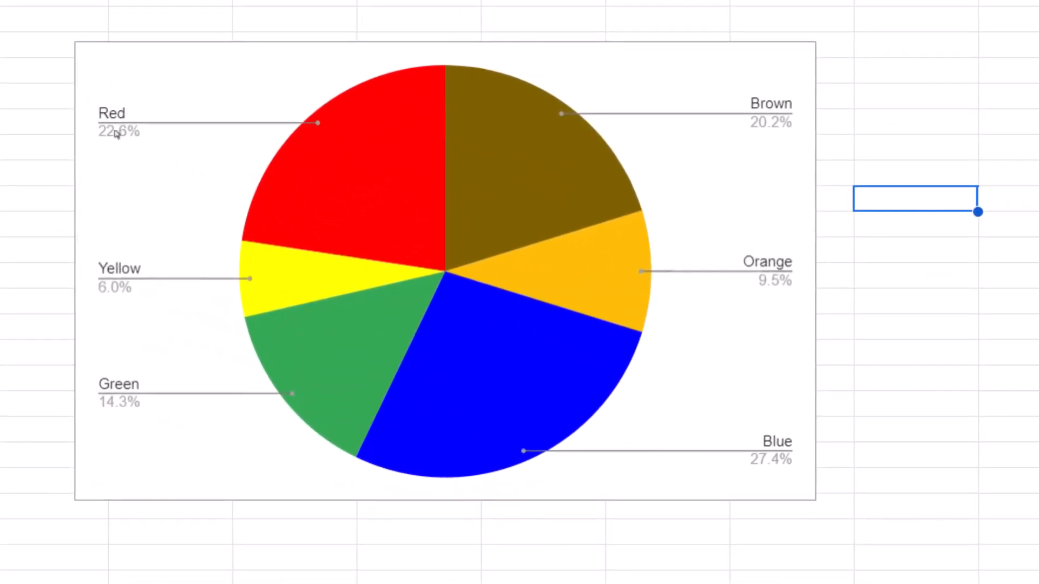
Reopen the chart's customization settings and set the pie chart's slice label to Value
double_click(115, 134)
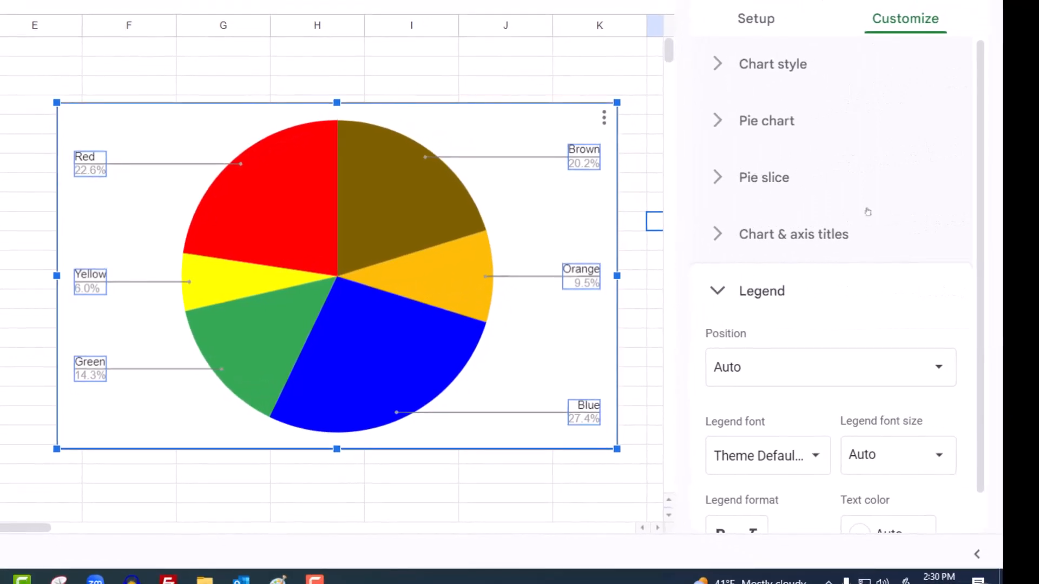
scroll(864, 227, "down", 1)
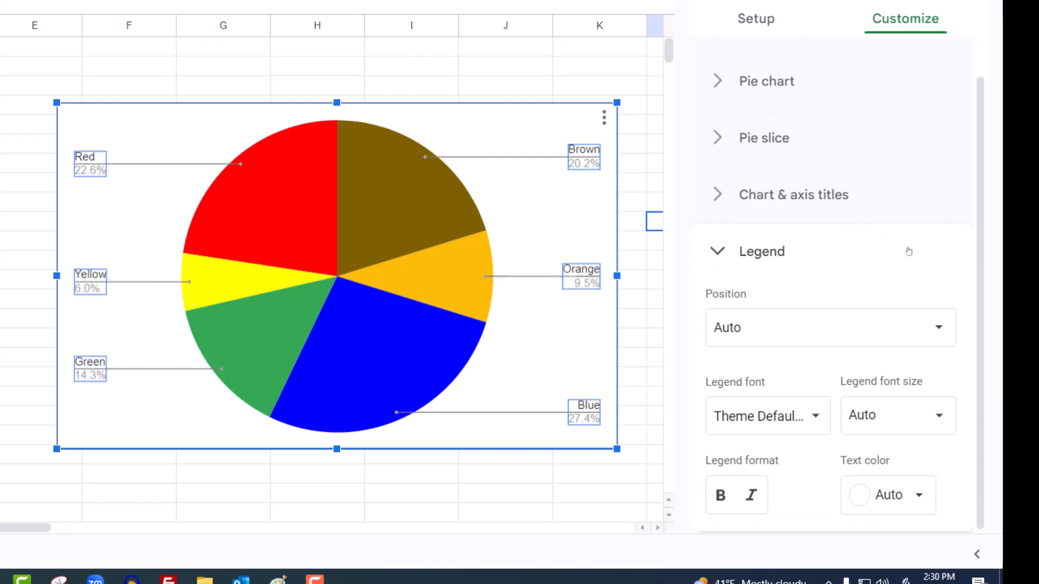
left_click(790, 139)
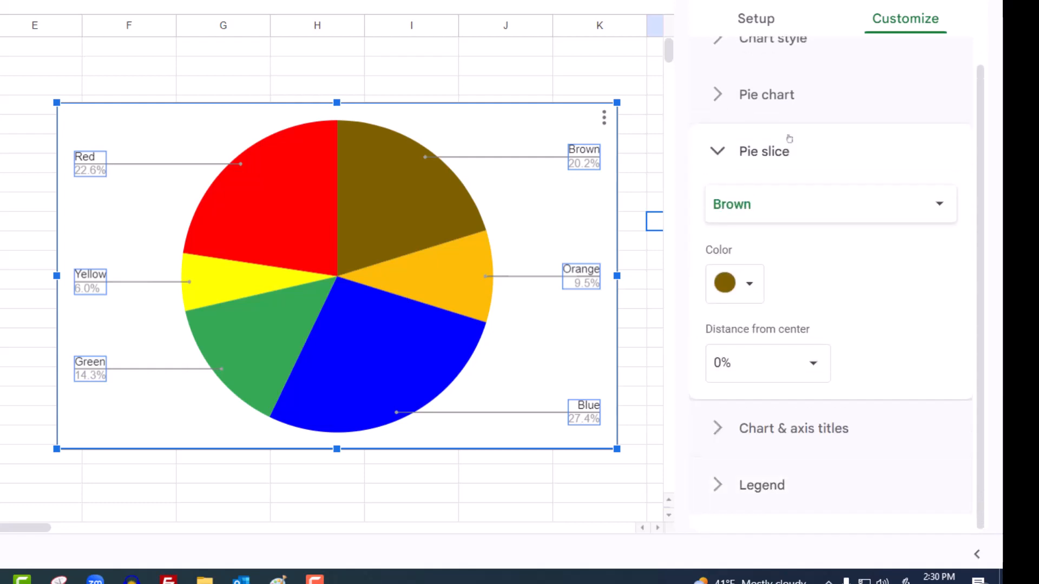
left_click(826, 426)
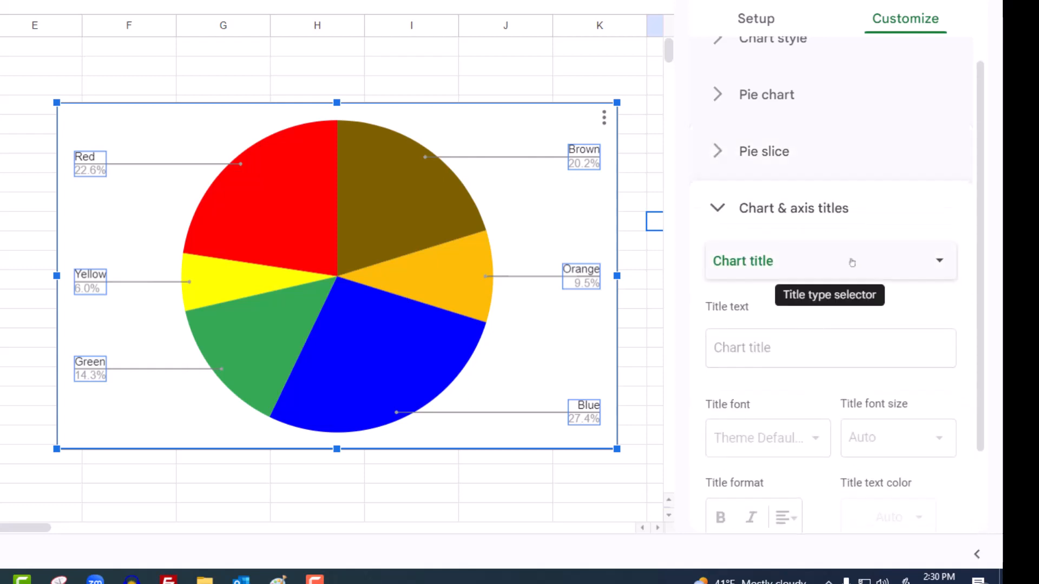
scroll(852, 263, "down", 2)
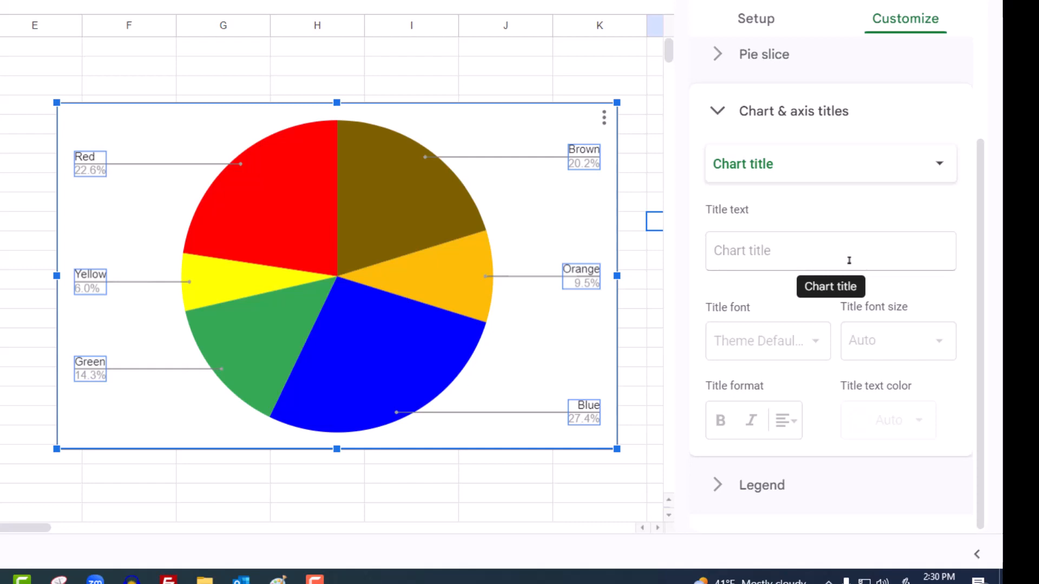
left_click(791, 60)
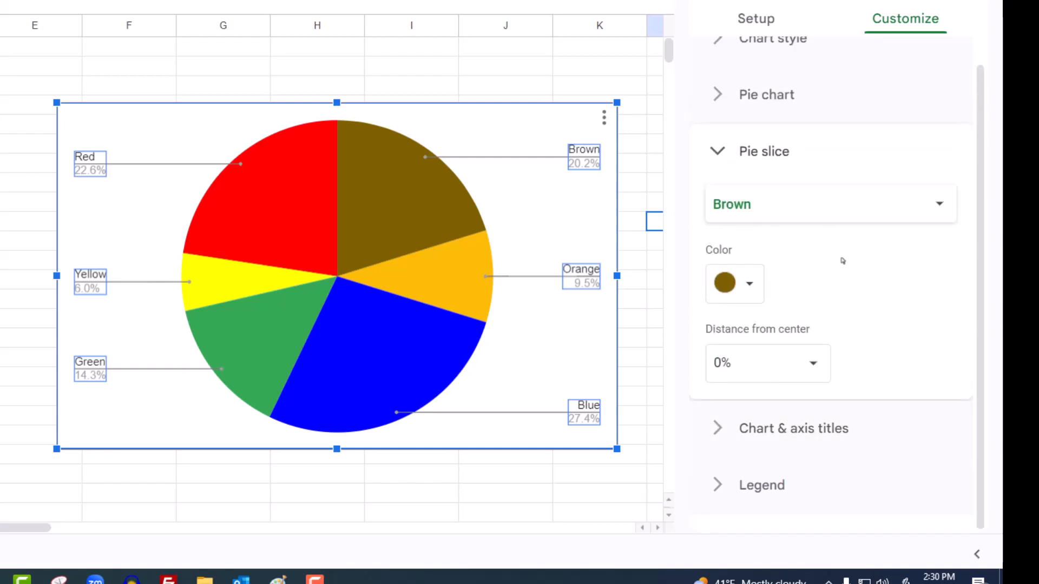
scroll(864, 424, "up", 1)
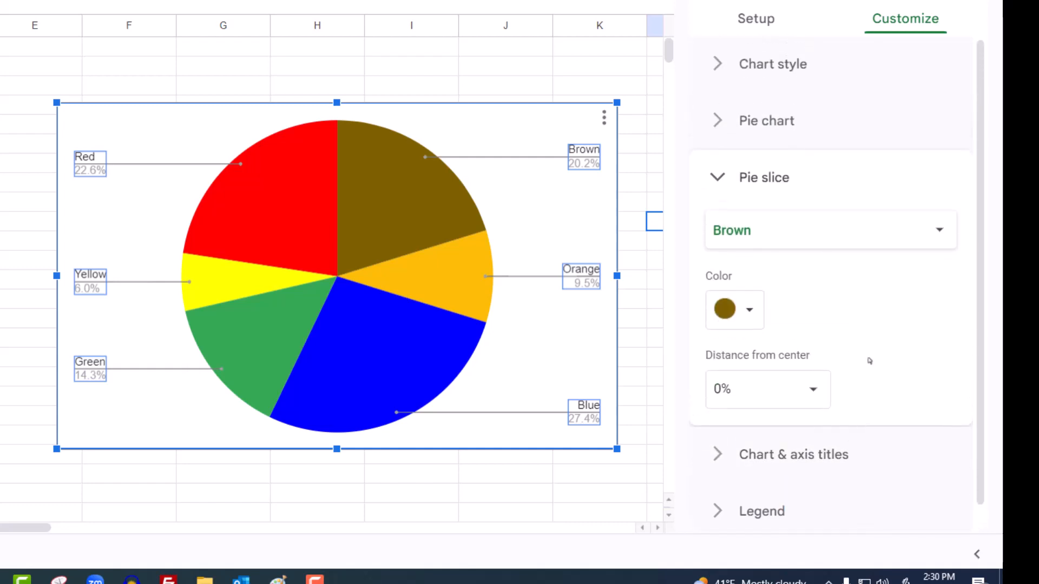
left_click(802, 82)
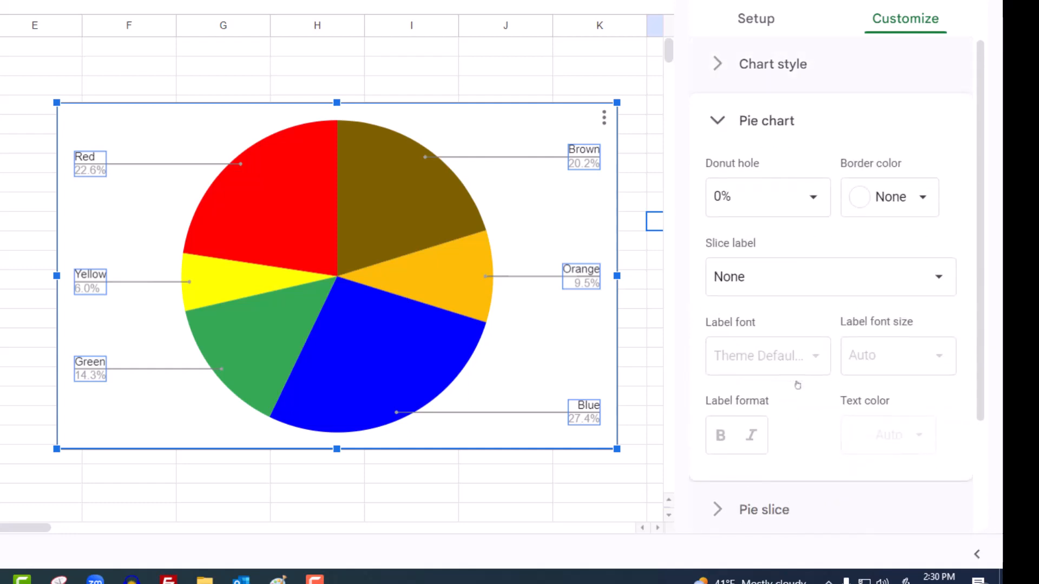
left_click(827, 276)
left_click(789, 332)
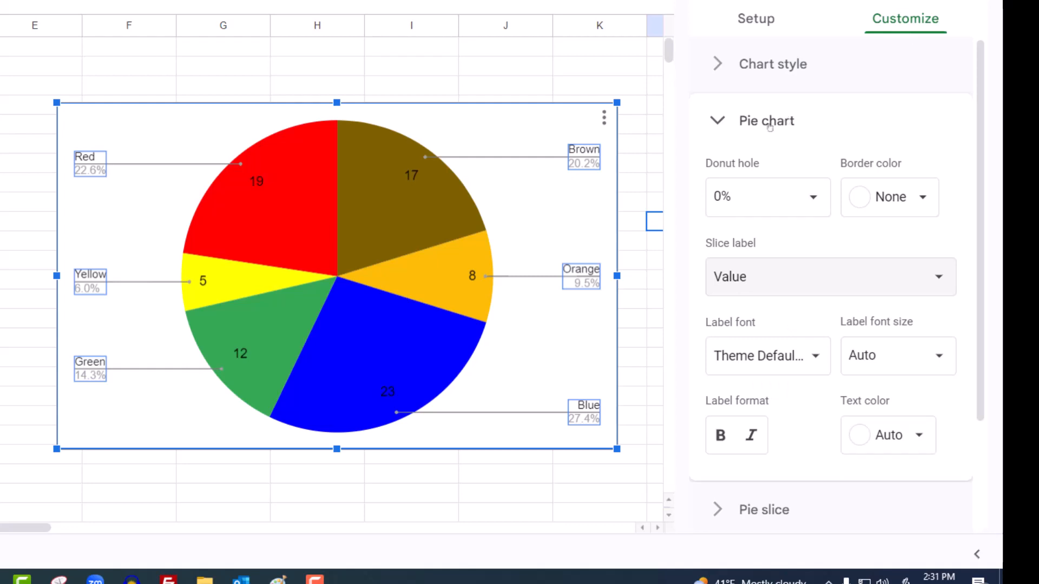
left_click(751, 275)
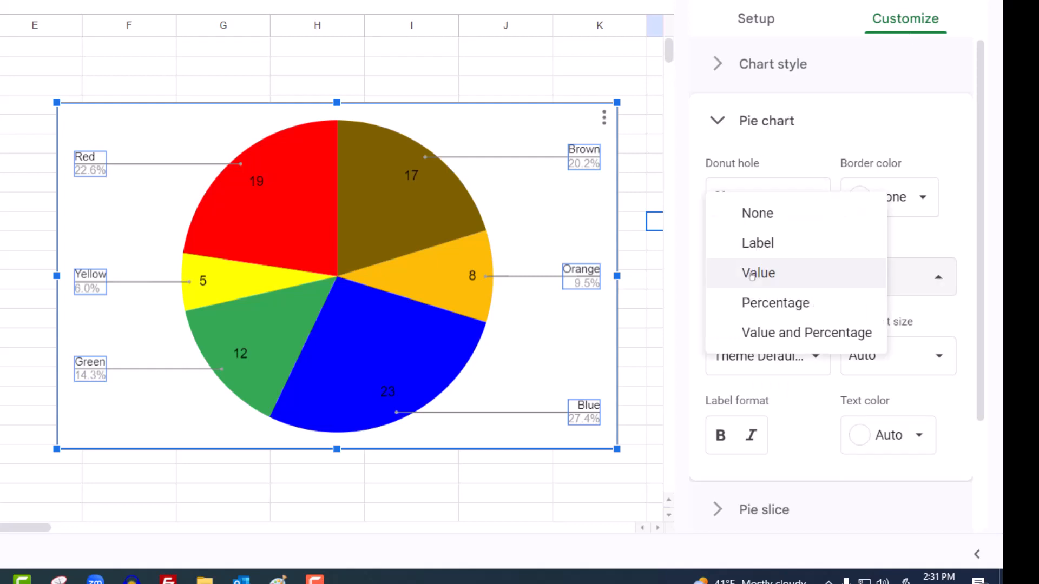
left_click(752, 273)
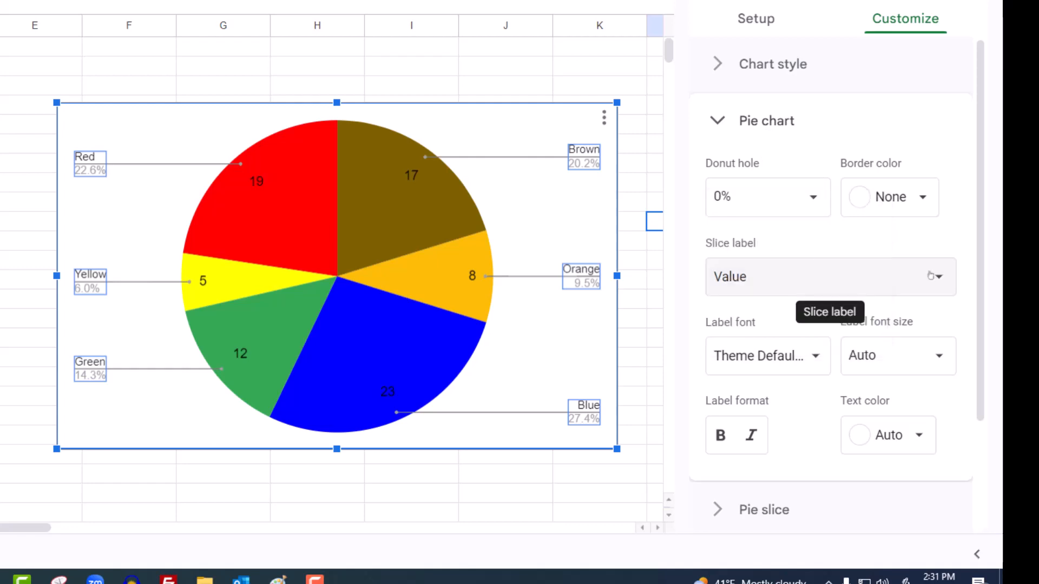
Enlarge the slice labels to font size 24 and deselect the chart
left_click(892, 372)
left_click(883, 197)
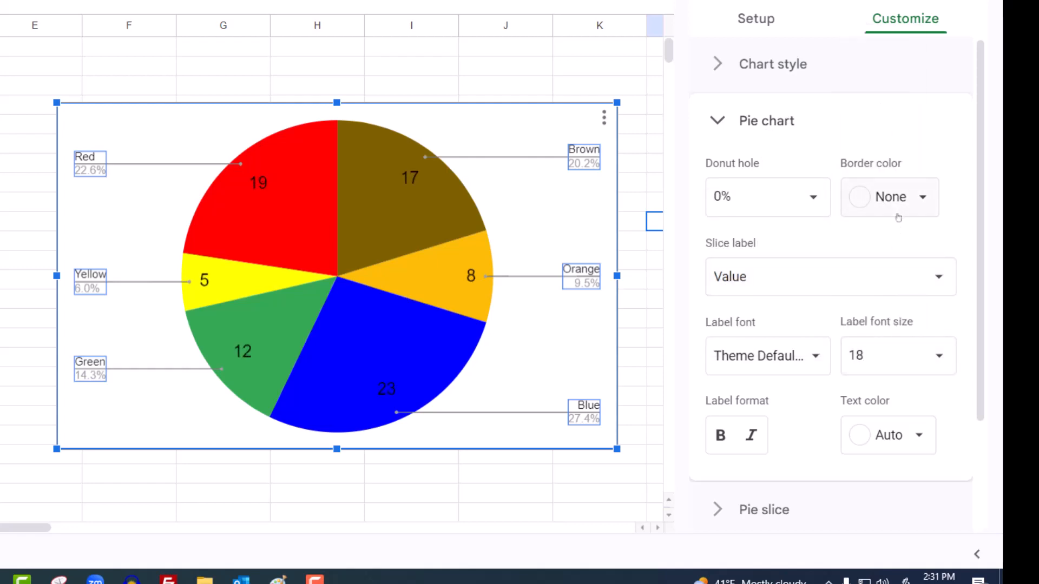
left_click(887, 353)
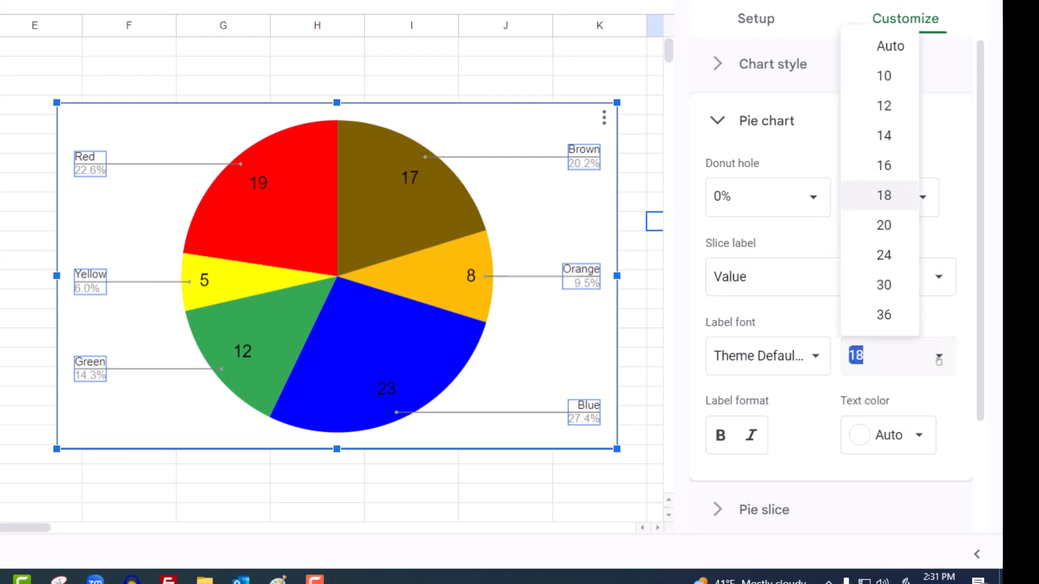
left_click(898, 255)
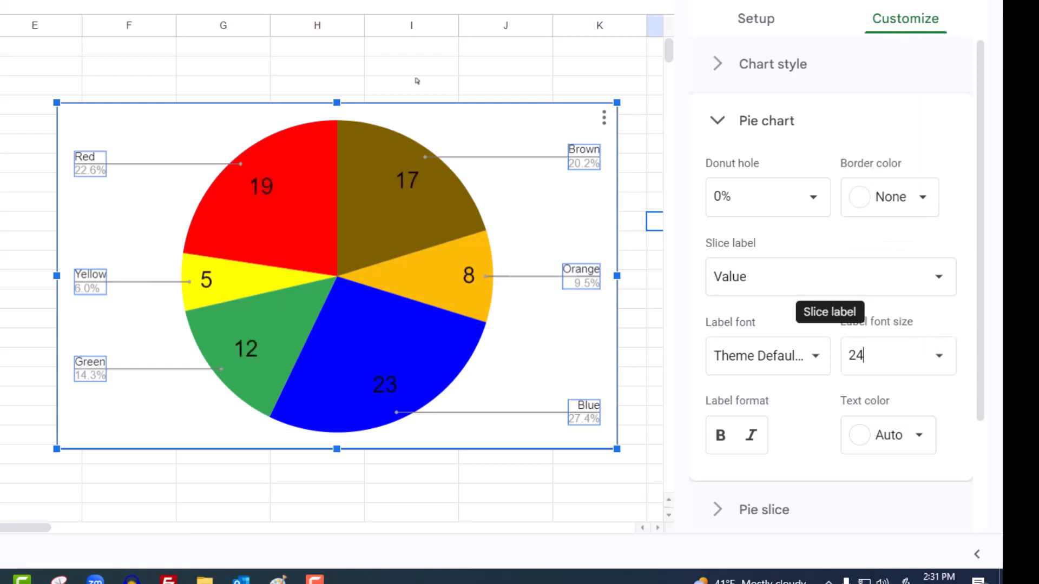
left_click(22, 188)
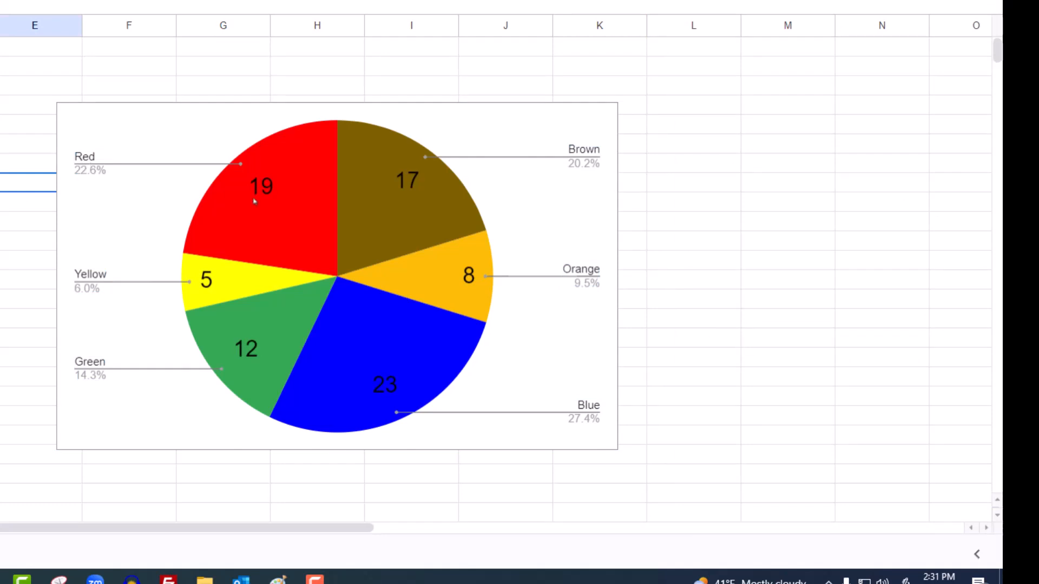
left_click(85, 171)
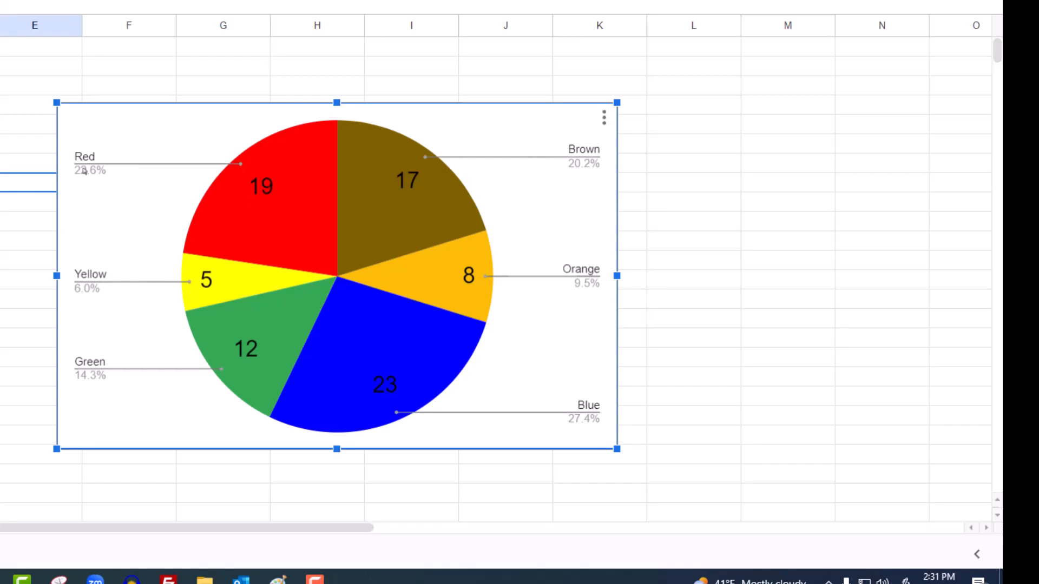
key("Delete")
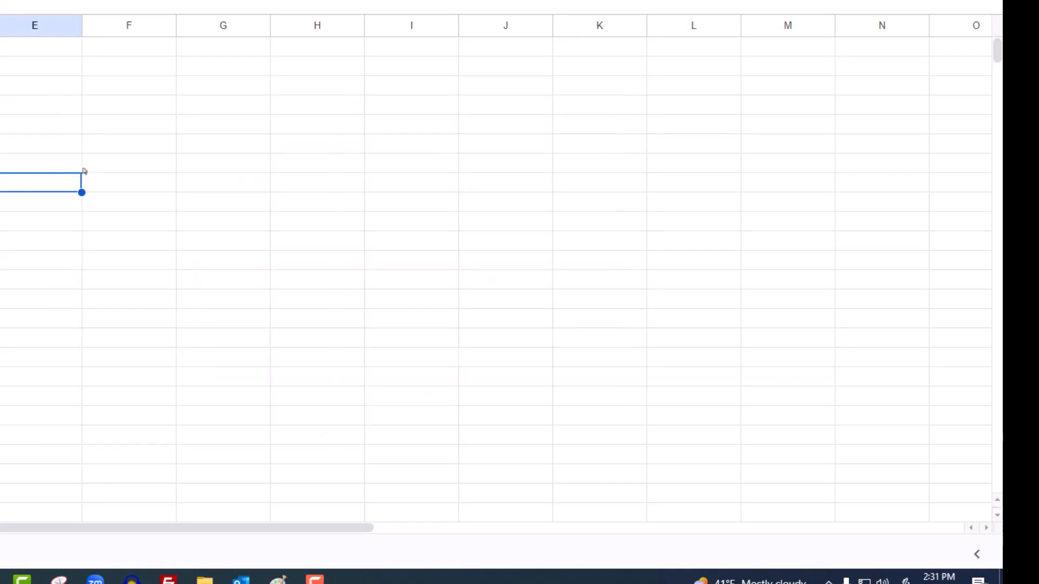
key("ctrl+z")
left_click(31, 229)
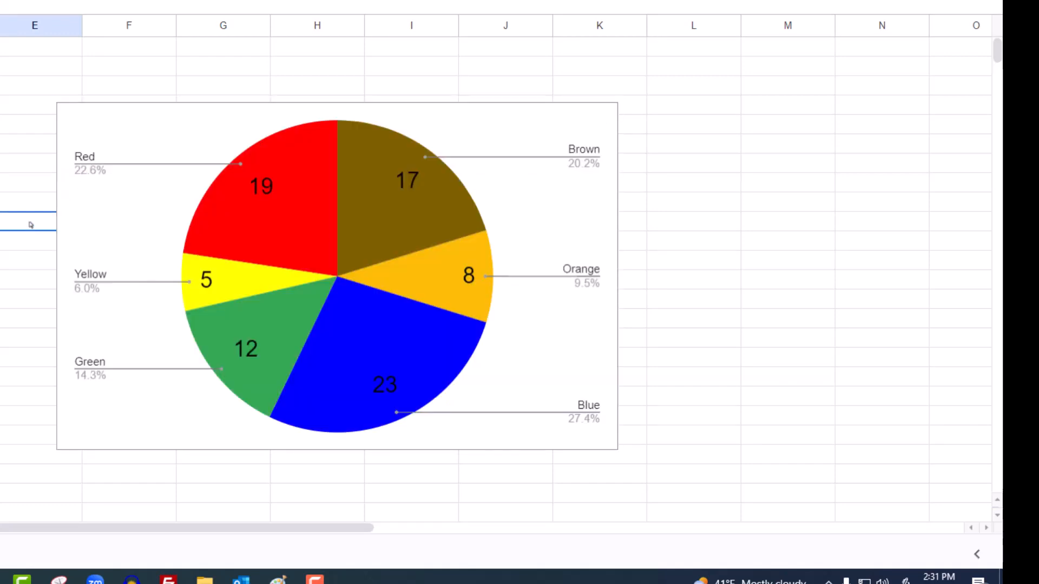
Check the descriptive title requirement for the pie chart in the Word lab document, then return to the spreadsheet
mouse_move(21, 577)
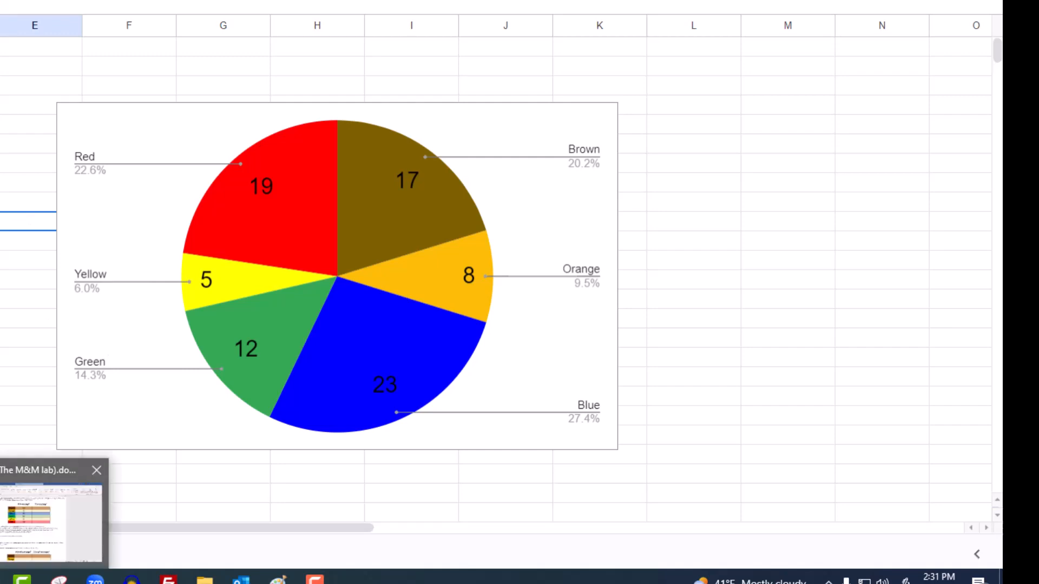
left_click(29, 540)
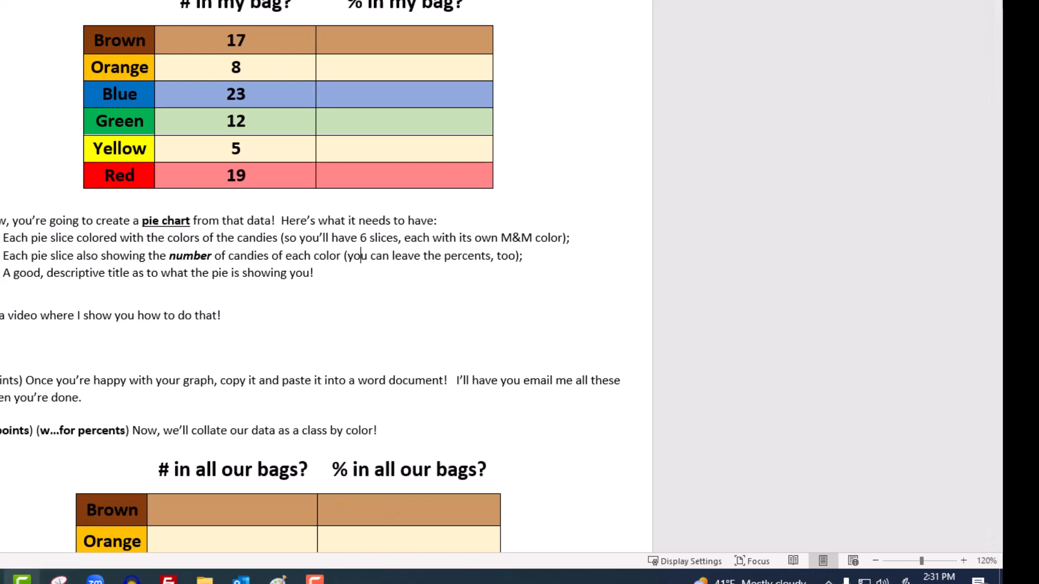
mouse_move(22, 577)
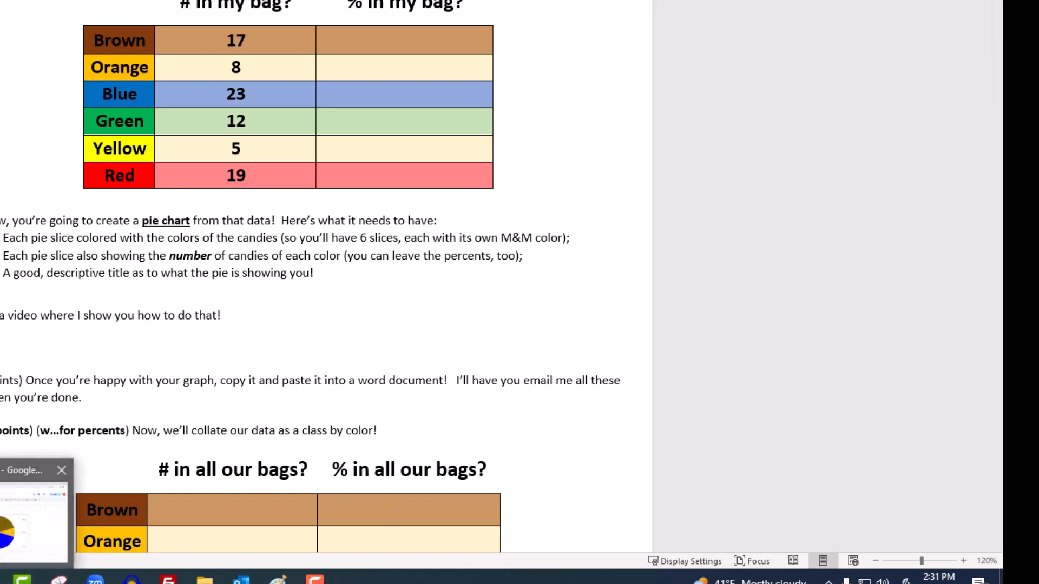
left_click(32, 528)
Title the pie chart with "Candies in", the bag owner's first name in possessive form, and "Bag"
left_click(225, 139)
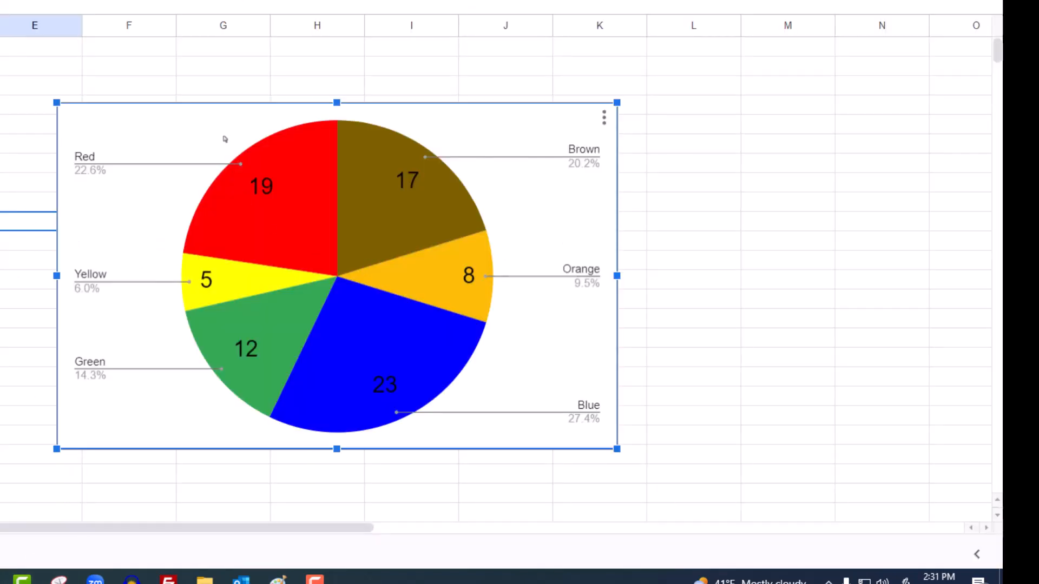
double_click(225, 139)
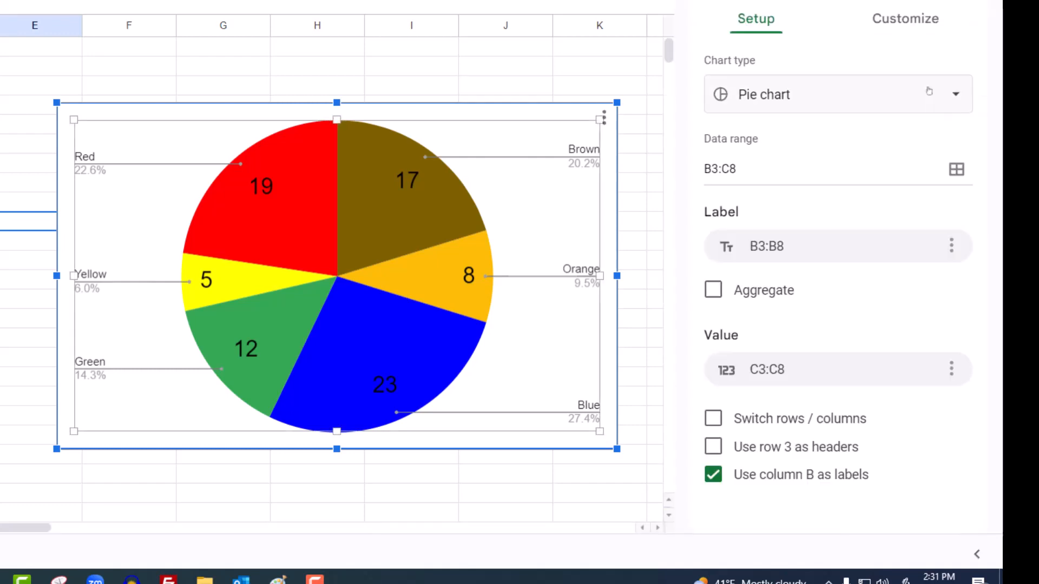
left_click(903, 21)
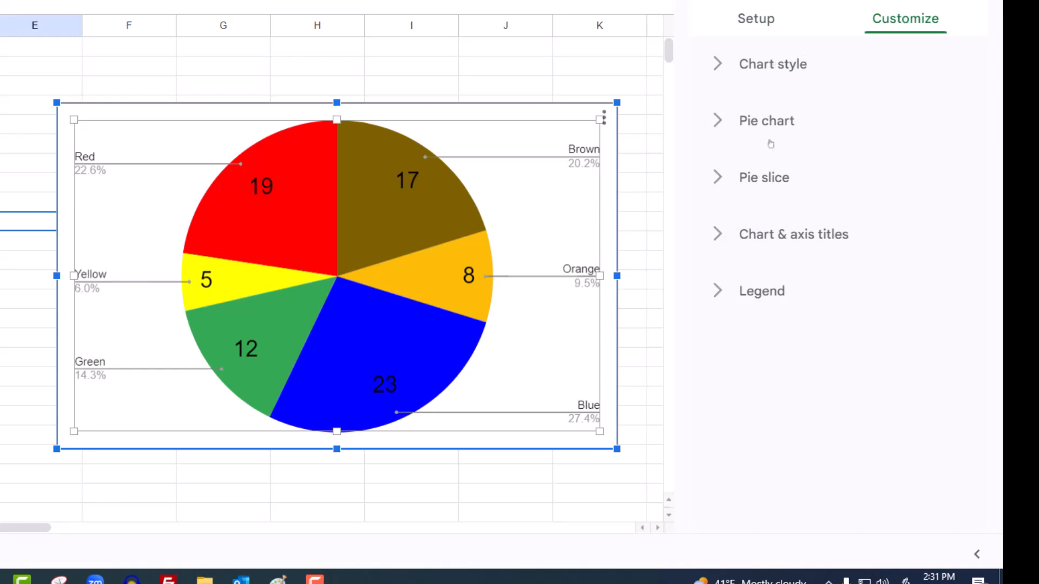
left_click(808, 238)
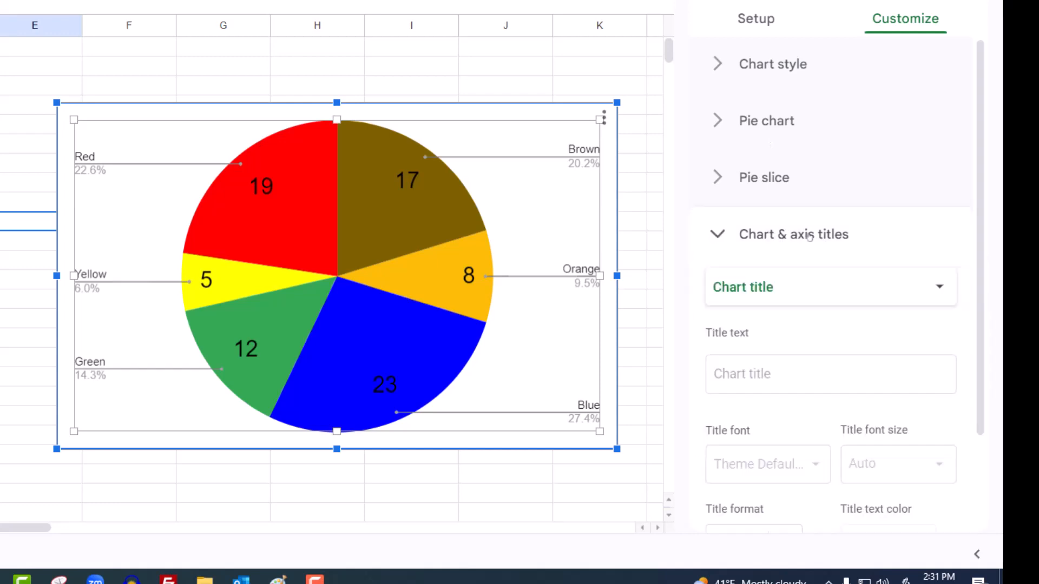
left_click(794, 380)
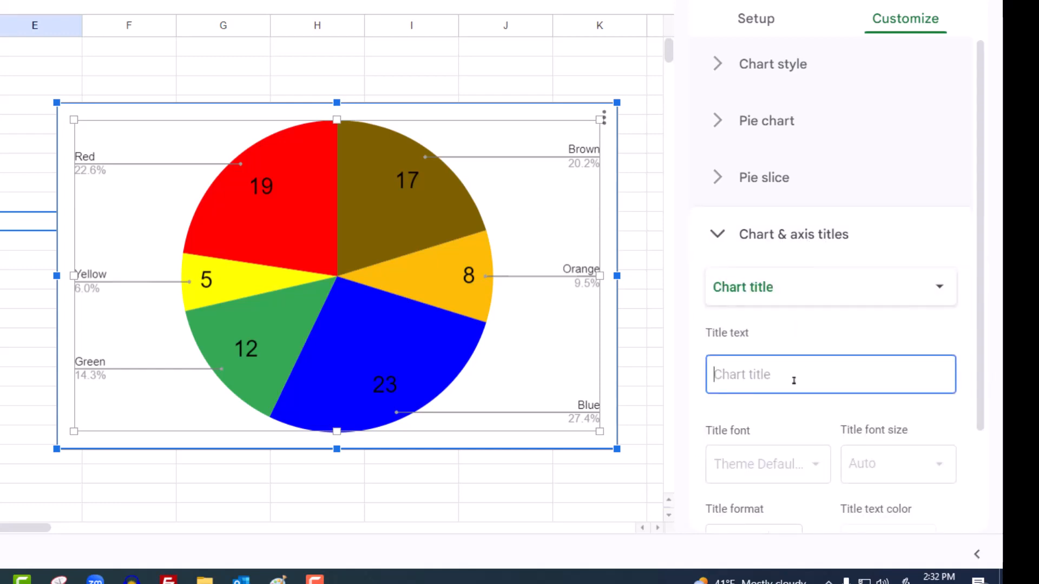
type("Candies in ")
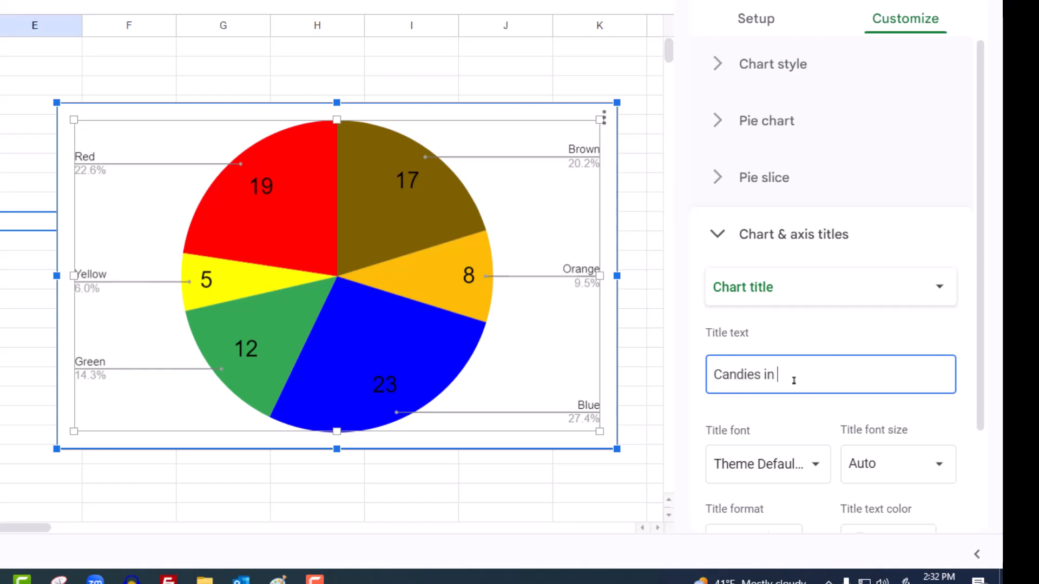
type("Sean's")
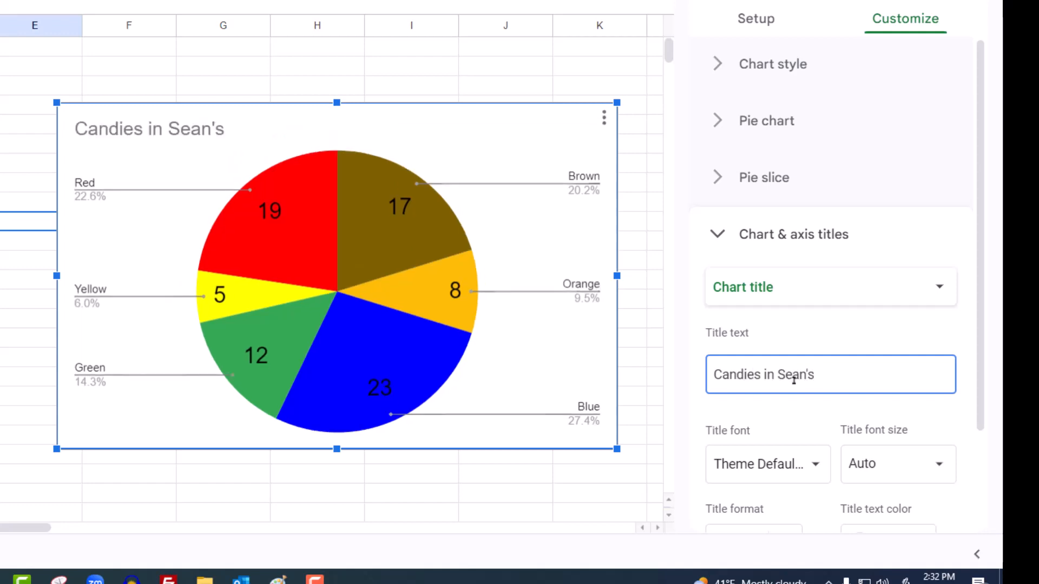
type(" Chart")
key("BackSpace")
key("BackSpace")
key("BackSpace")
key("BackSpace")
key("BackSpace")
type("Bag")
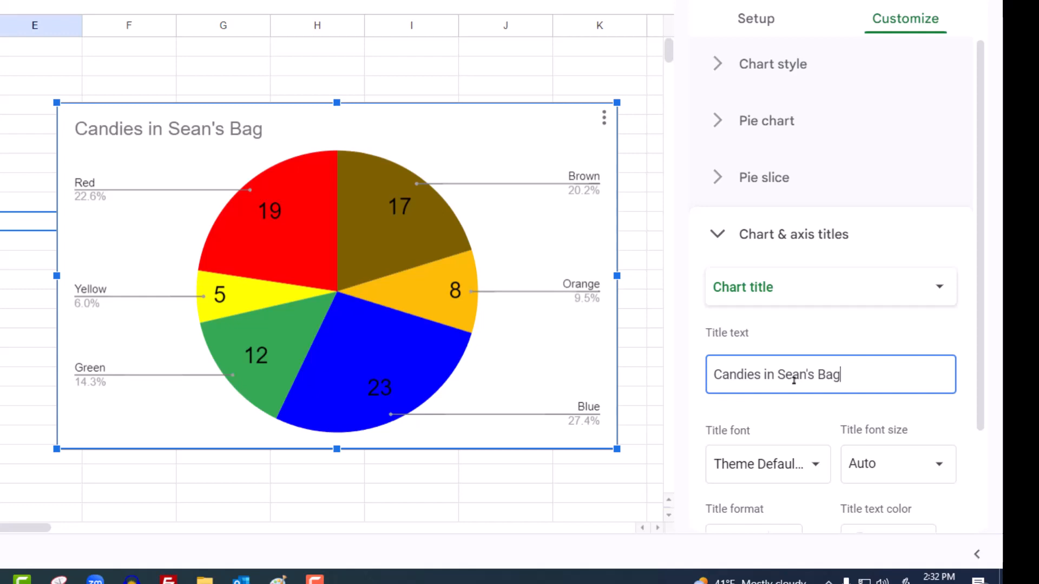
Append "(on some date he can't remember)" to the chart title
type(" (on some date he ")
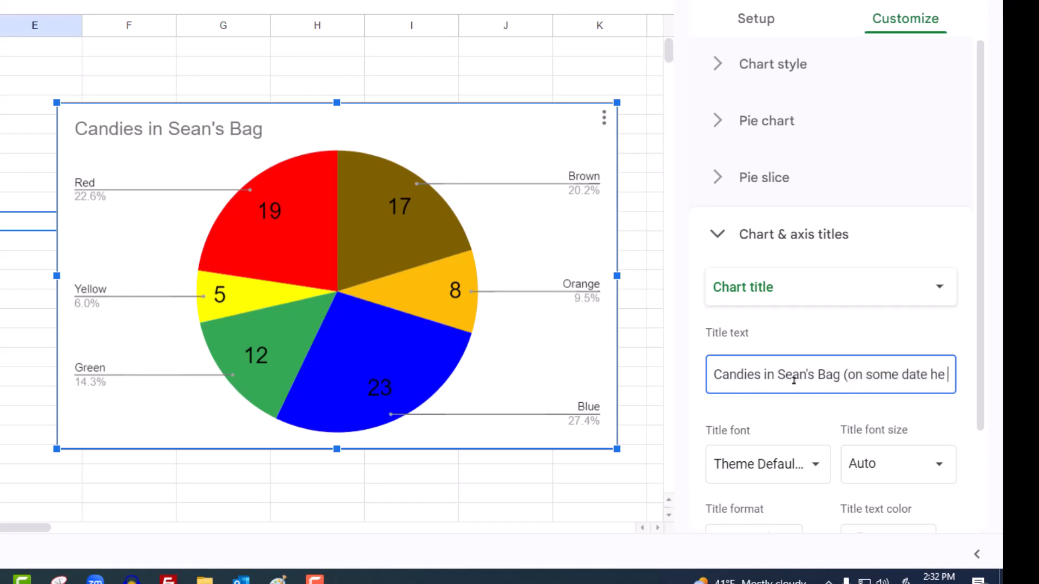
type("can;t remember)")
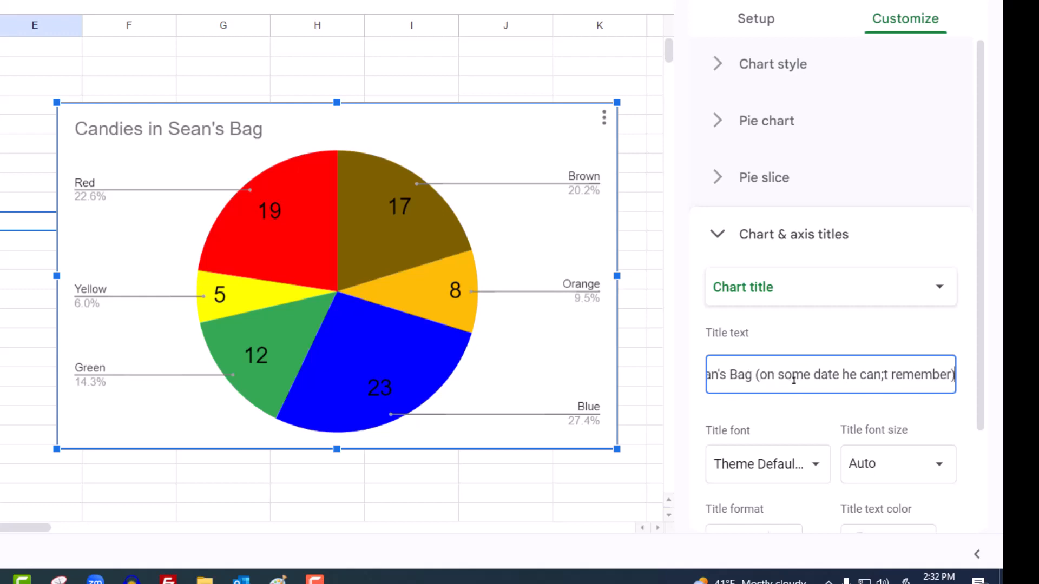
left_click(876, 377)
key("BackSpace")
type("'")
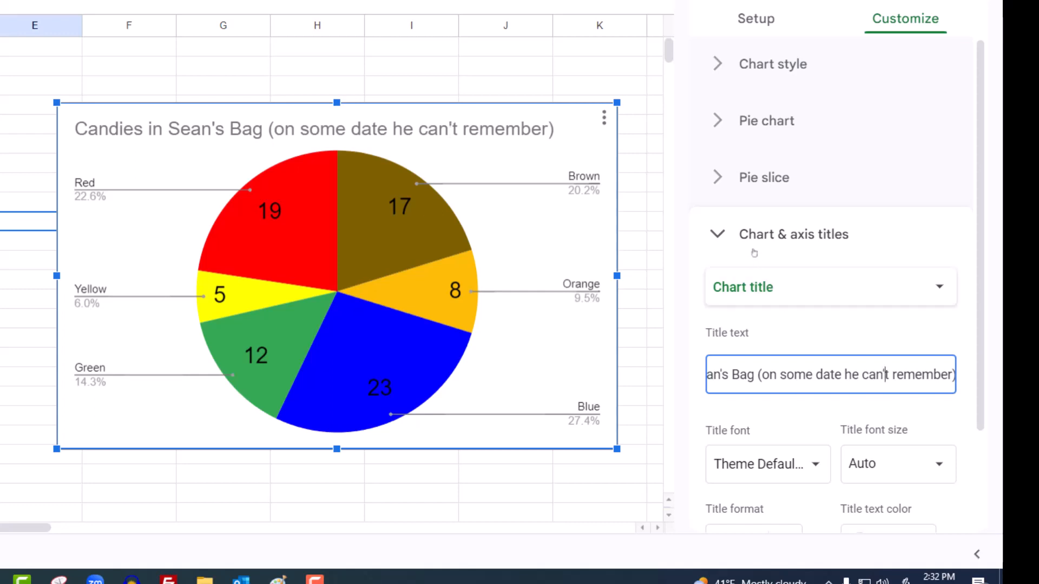
Center the chart title and make it bold, then close the chart editor
scroll(898, 447, "down", 2)
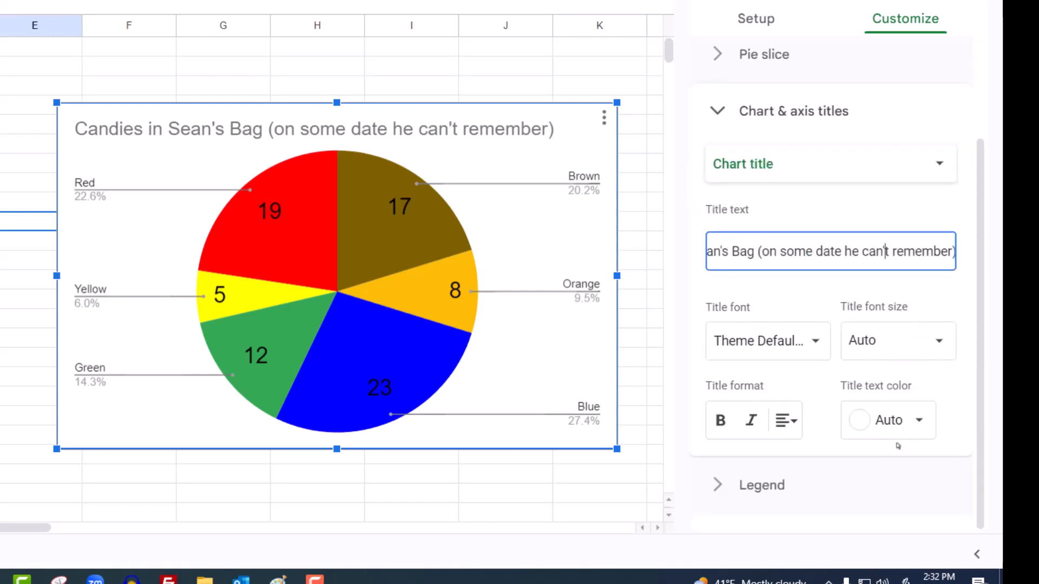
left_click(788, 425)
left_click(814, 458)
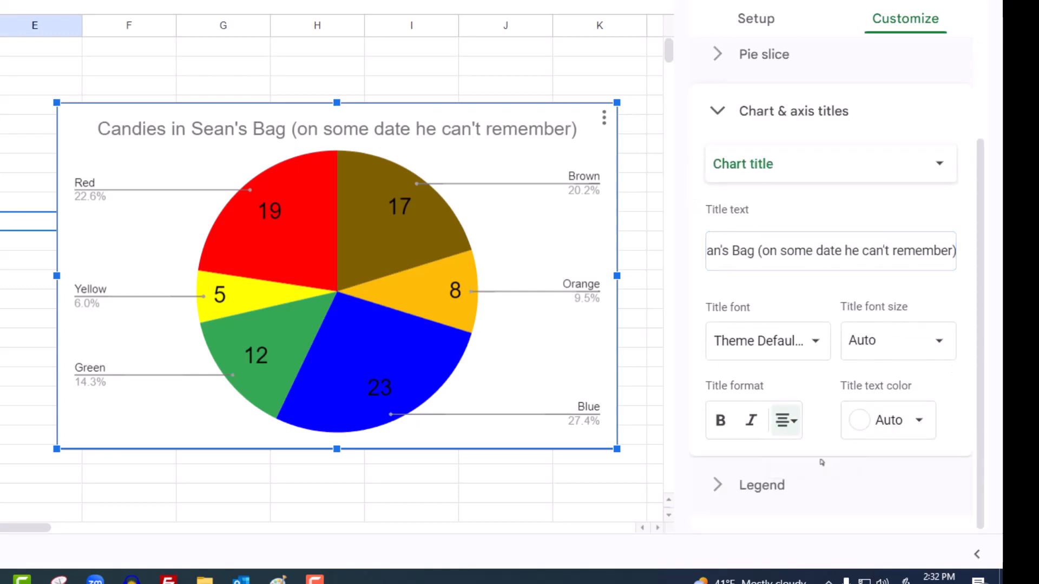
double_click(467, 130)
left_click(725, 424)
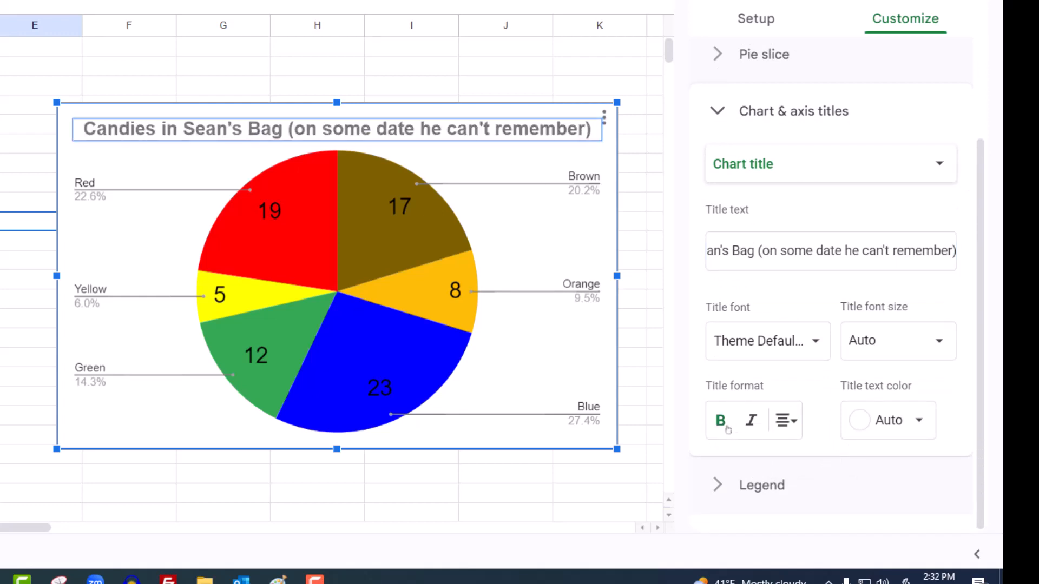
left_click(716, 369)
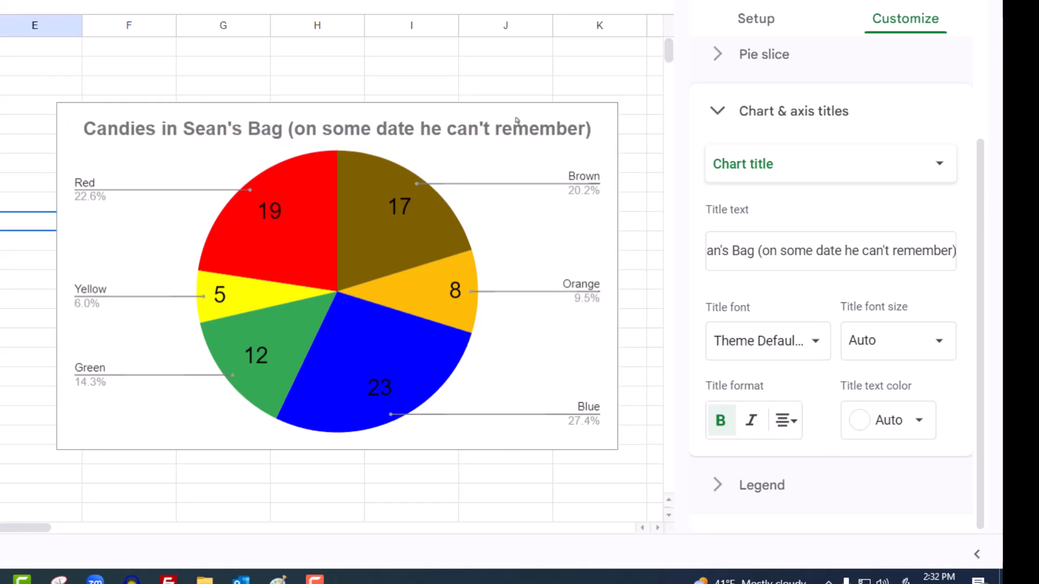
left_click(463, 129)
left_click(463, 128)
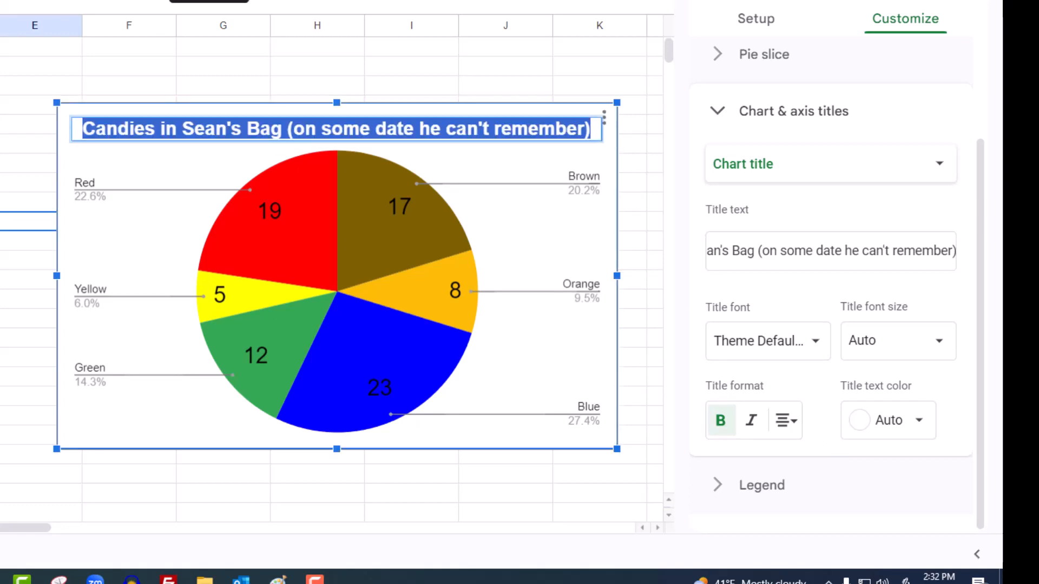
left_click(201, 50)
left_click(744, 149)
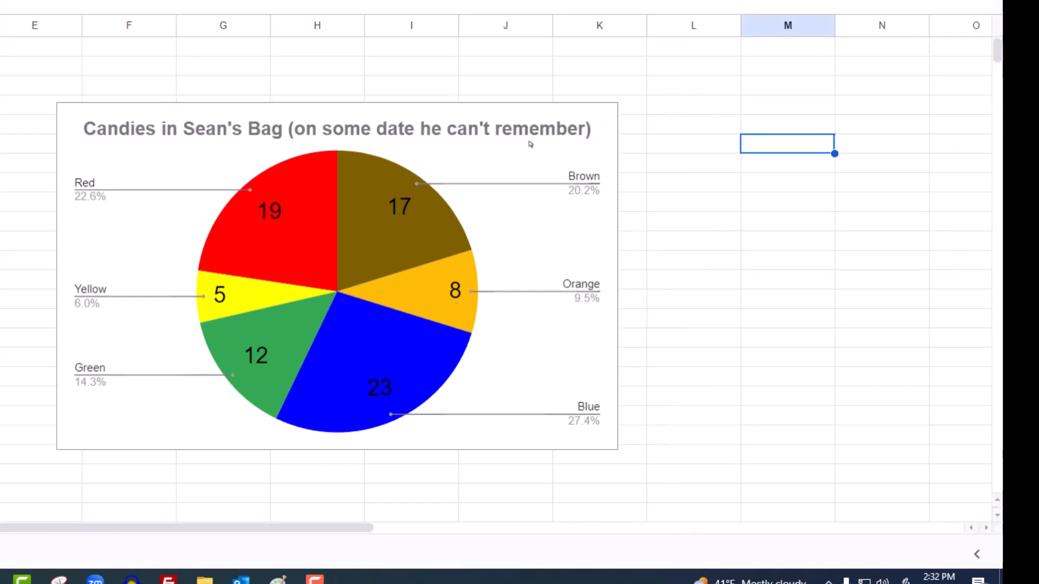
Move the pie chart to the start of the sheet, over about columns A to G and rows 2 to 19
left_click(482, 144)
left_click_drag(485, 109, 61, 60)
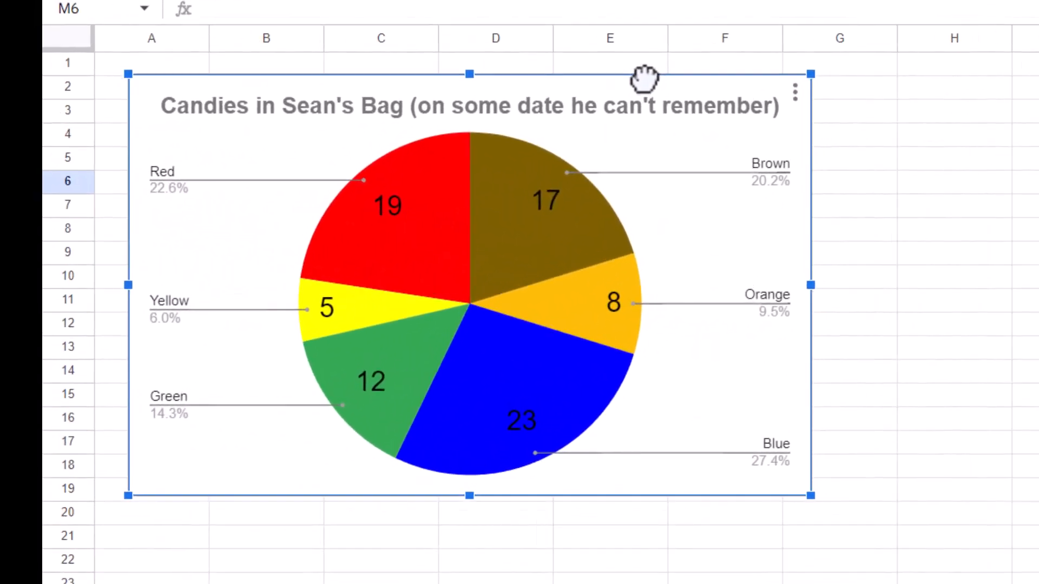
left_click_drag(644, 78, 645, 82)
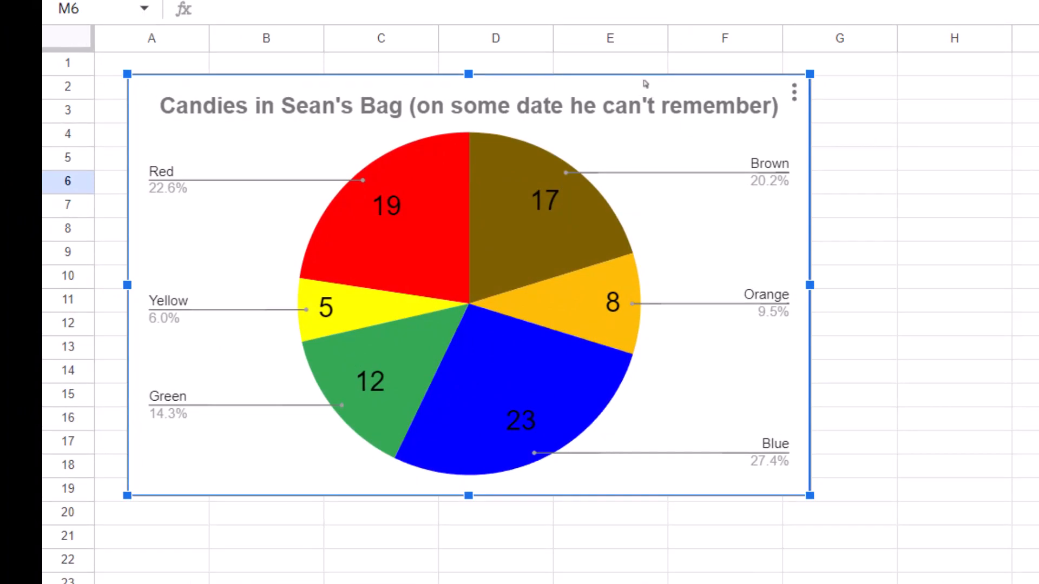